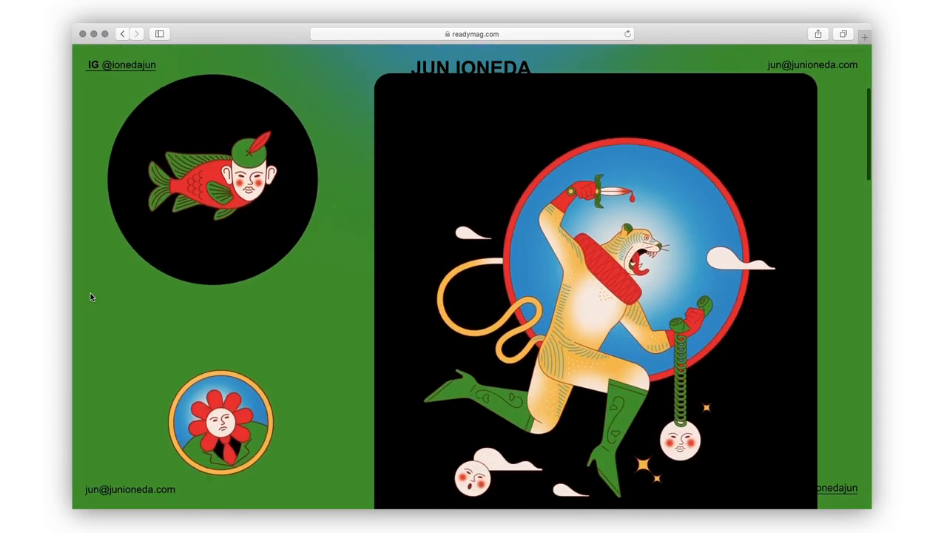
scroll(91, 296, down, 10)
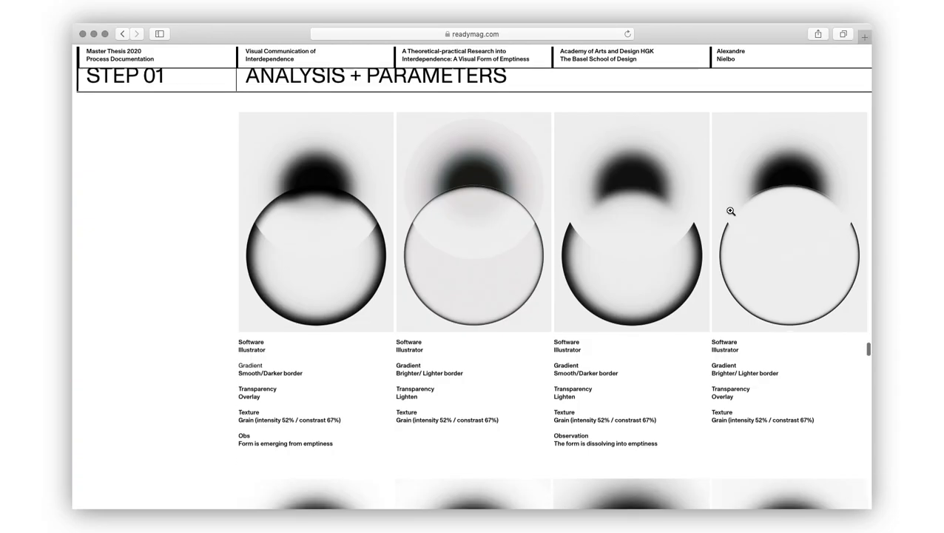
scroll(731, 211, down, 15)
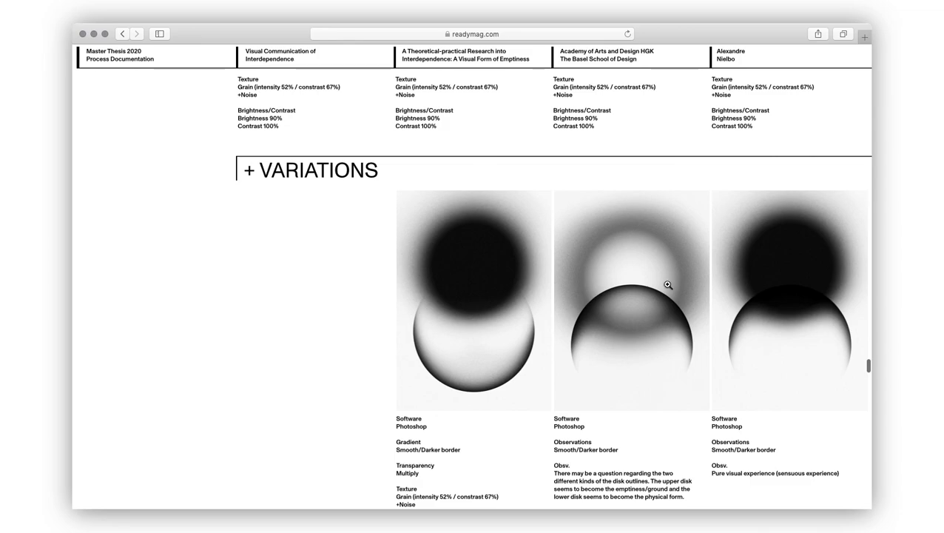
click(668, 284)
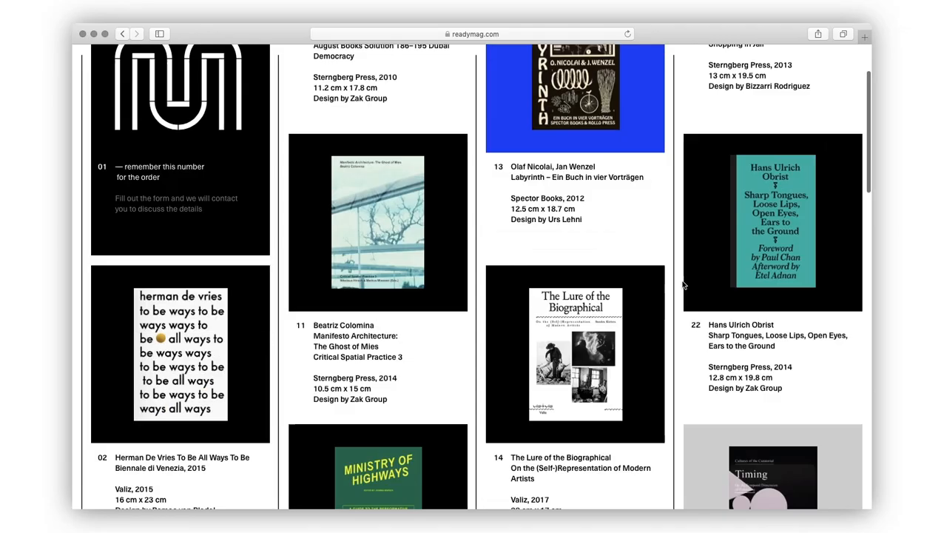
scroll(680, 284, down, 8)
scroll(682, 284, down, 2)
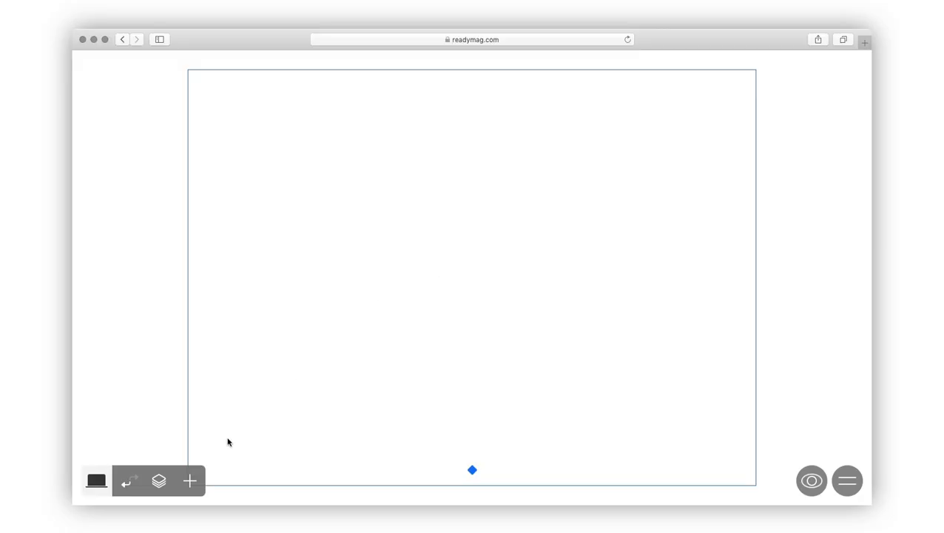
Step: Add a picture widget to the blank page and load the JPG photo from the desktop into it
click(190, 481)
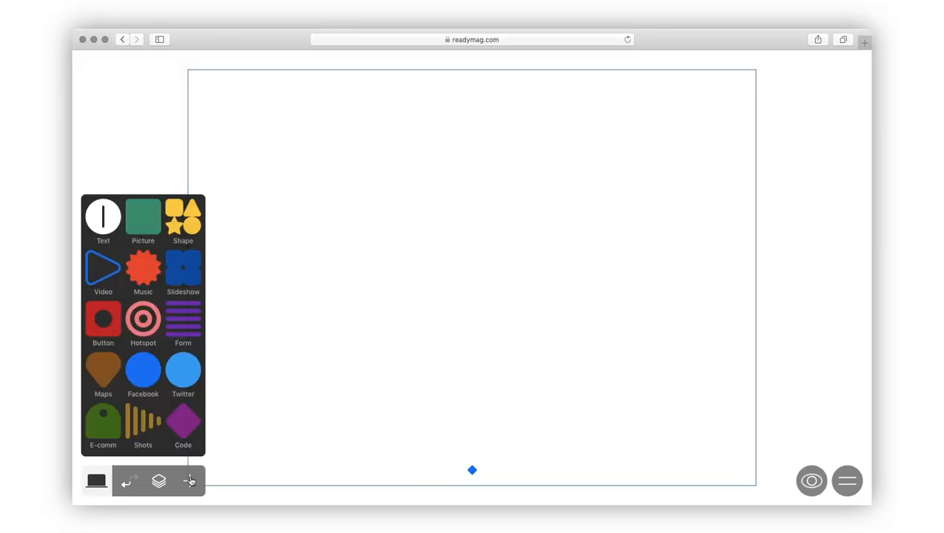
click(143, 216)
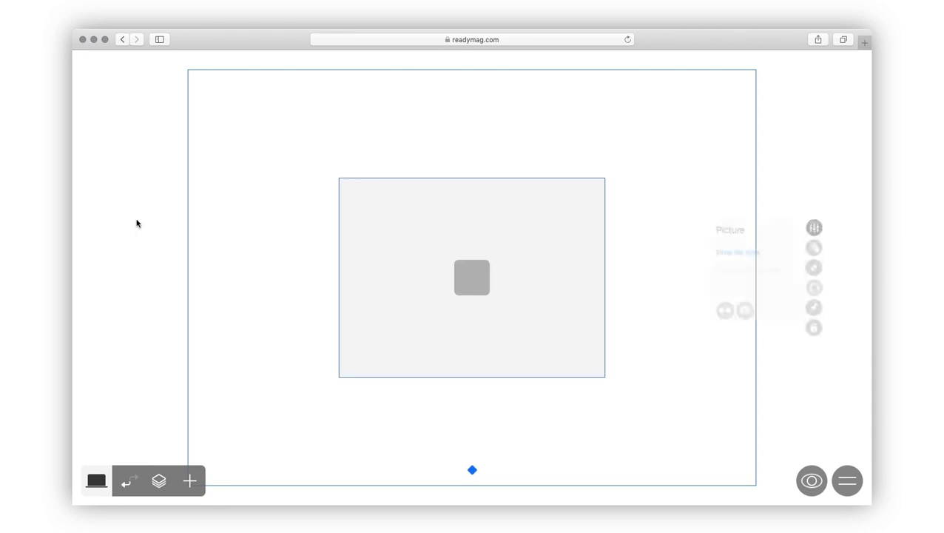
click(729, 271)
click(727, 290)
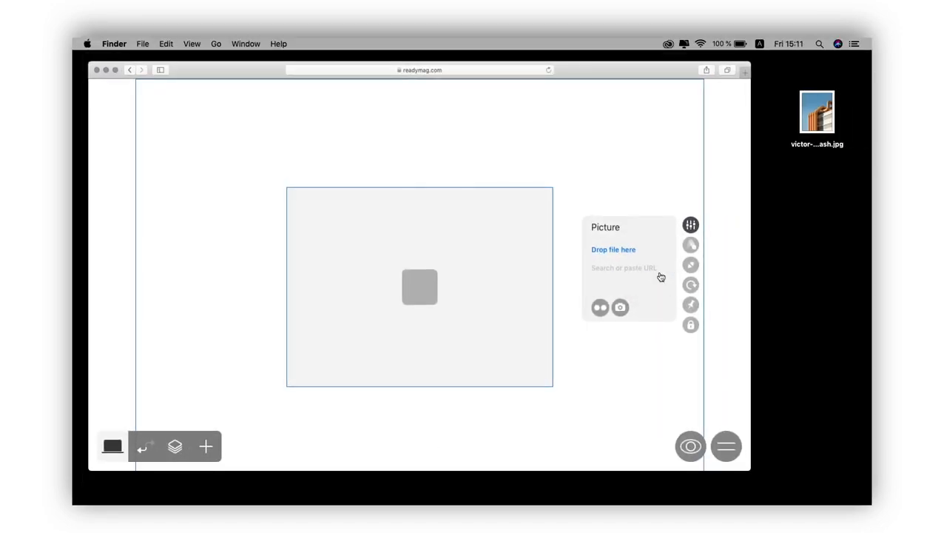
click(826, 115)
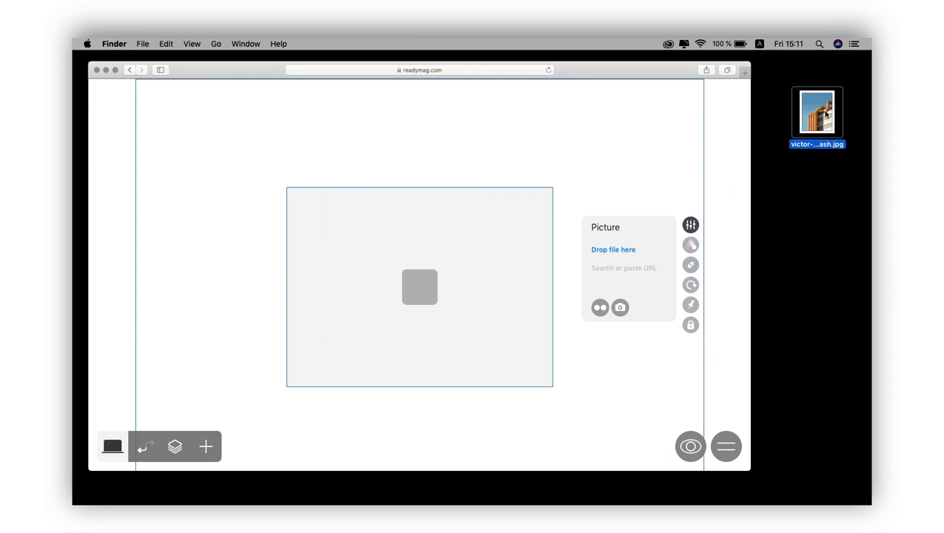
drag(826, 114, 432, 295)
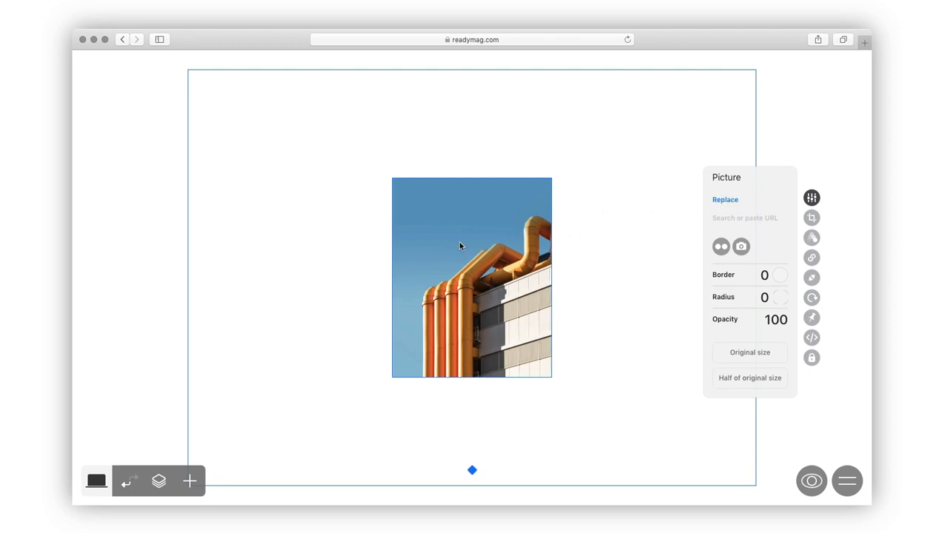
Step: Enlarge the picture from its upper-left corner, and try half of the original size before undoing that change
drag(392, 178, 341, 117)
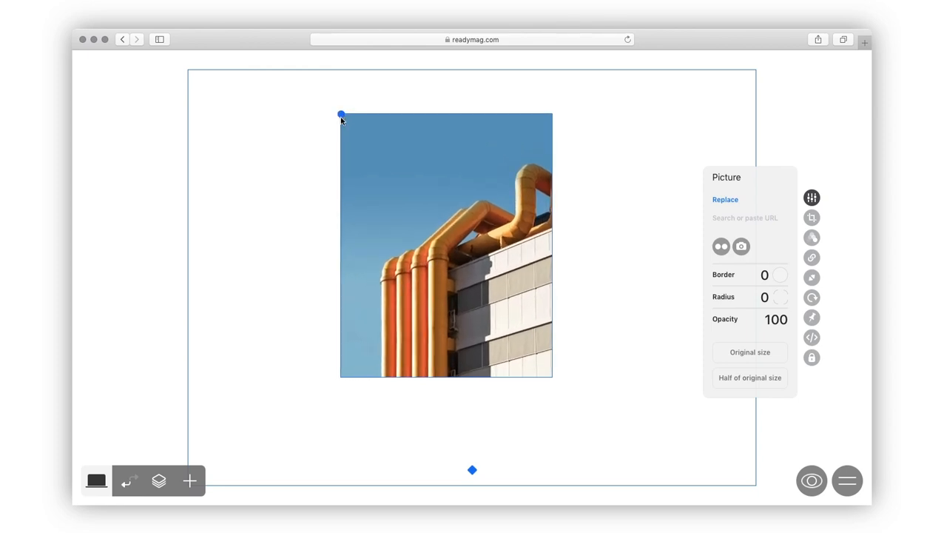
click(733, 378)
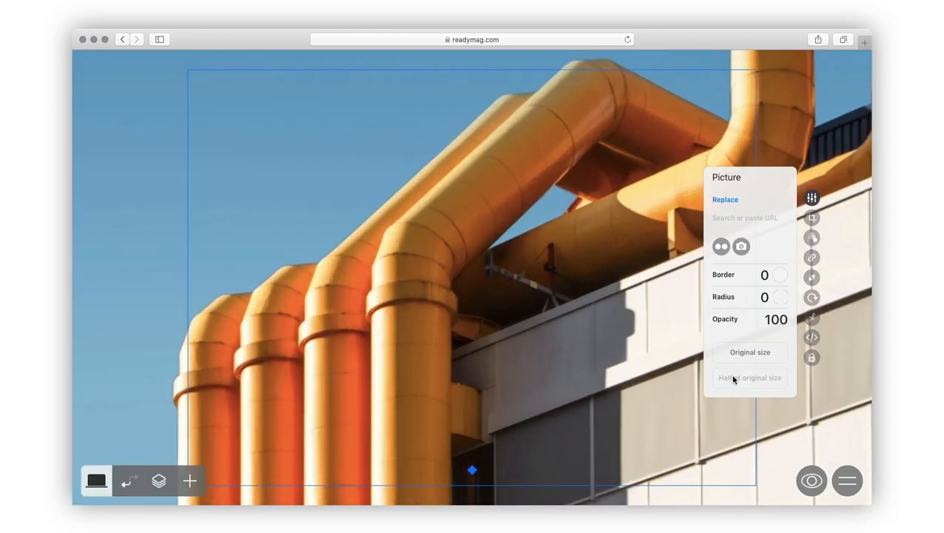
click(126, 485)
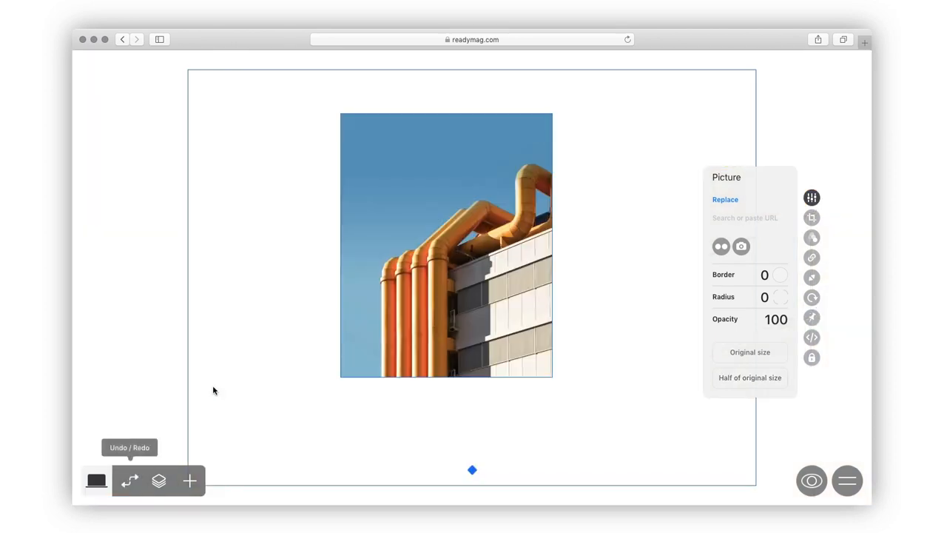
Step: Give the picture a border of 20 in the red swatch from the global colour palette
click(782, 275)
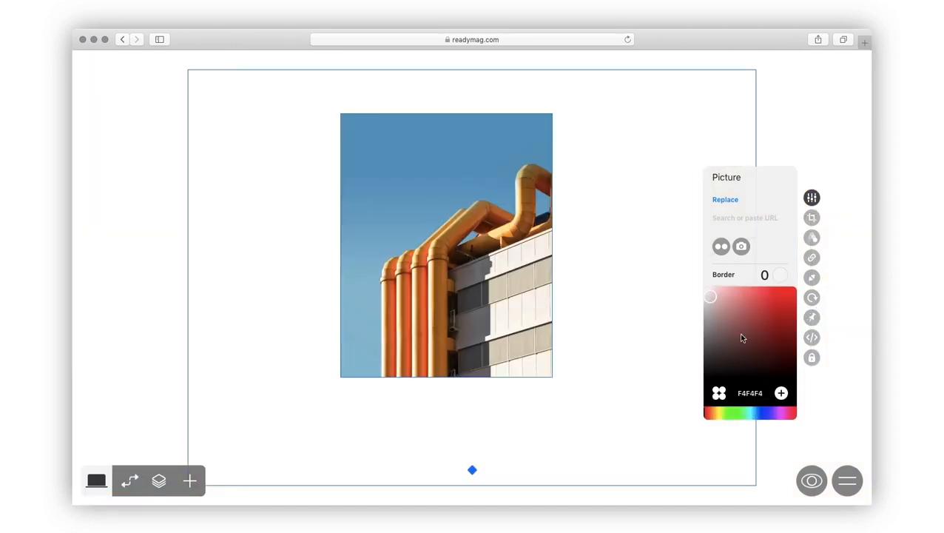
click(718, 393)
click(762, 376)
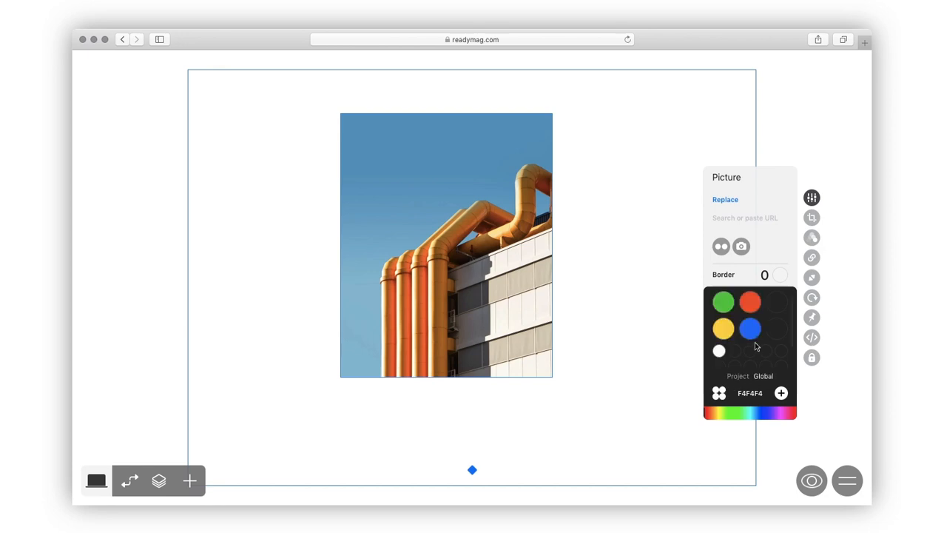
click(749, 302)
click(778, 276)
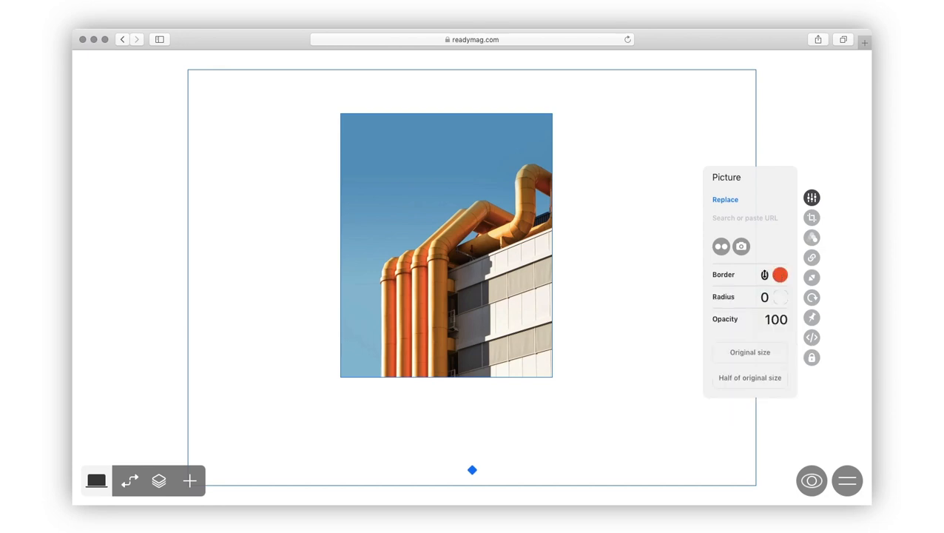
drag(764, 275, 764, 217)
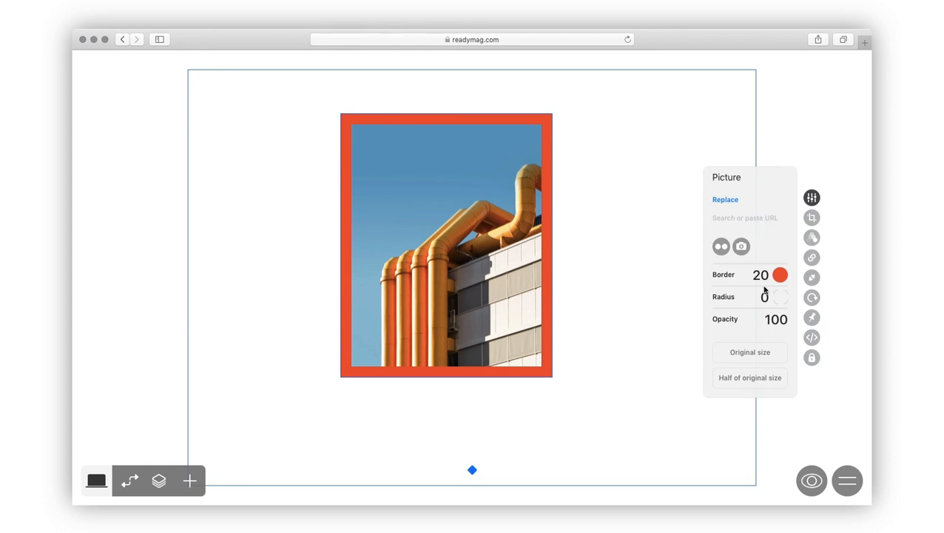
Step: Round the picture's corners to 50, and individually to 200 for upper-left and lower-right and 30 for the other two
drag(763, 298, 762, 162)
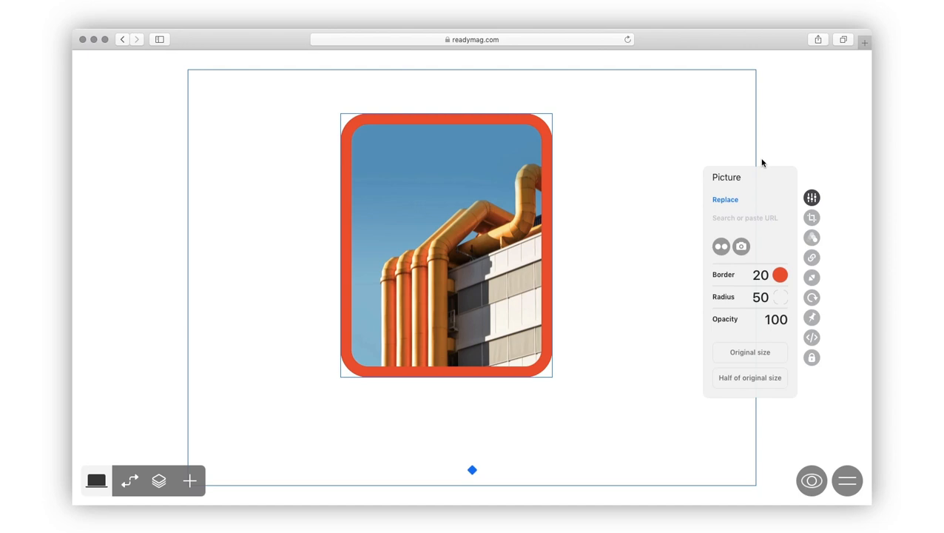
click(781, 297)
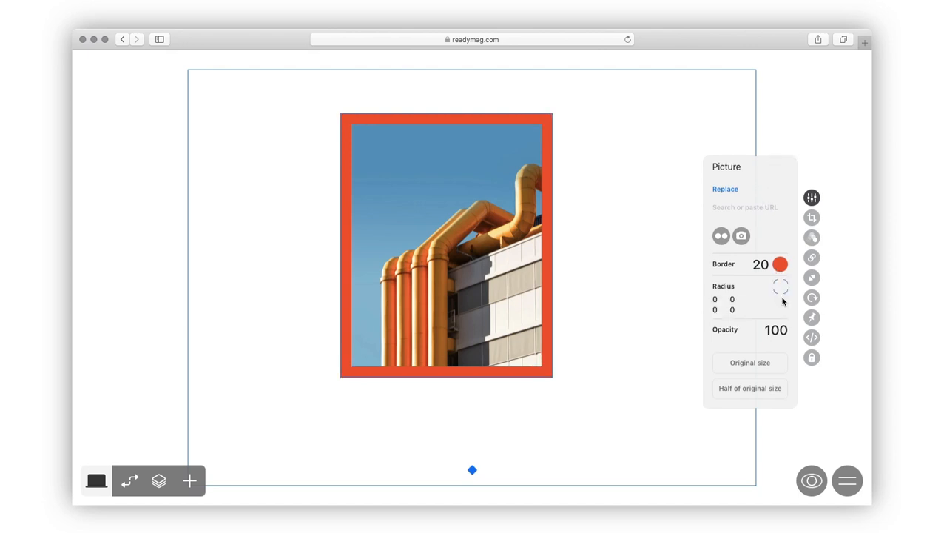
drag(714, 299, 708, 109)
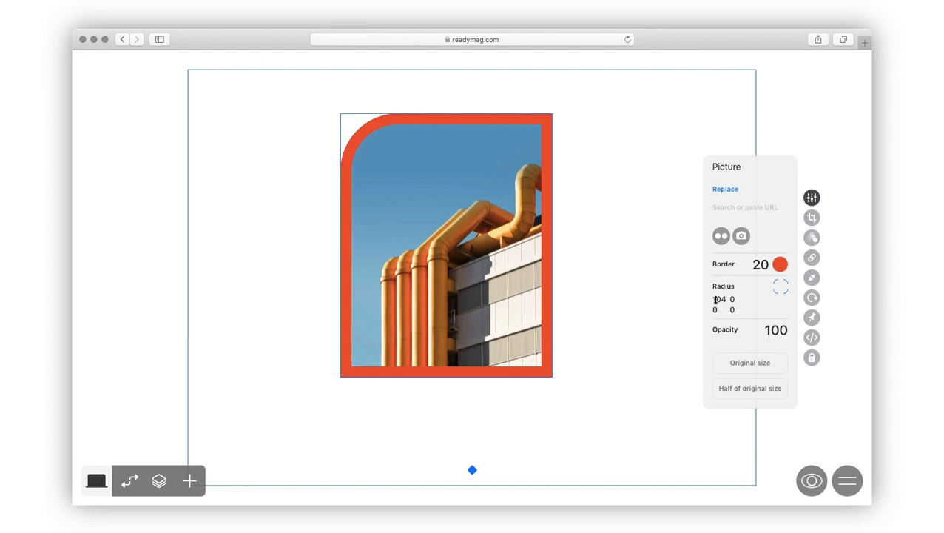
drag(715, 299, 707, 92)
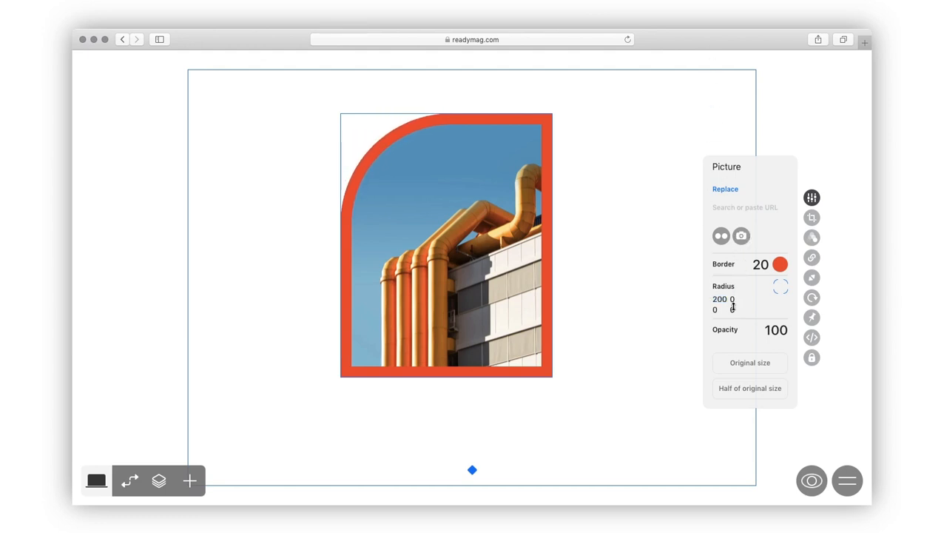
drag(732, 308, 733, 245)
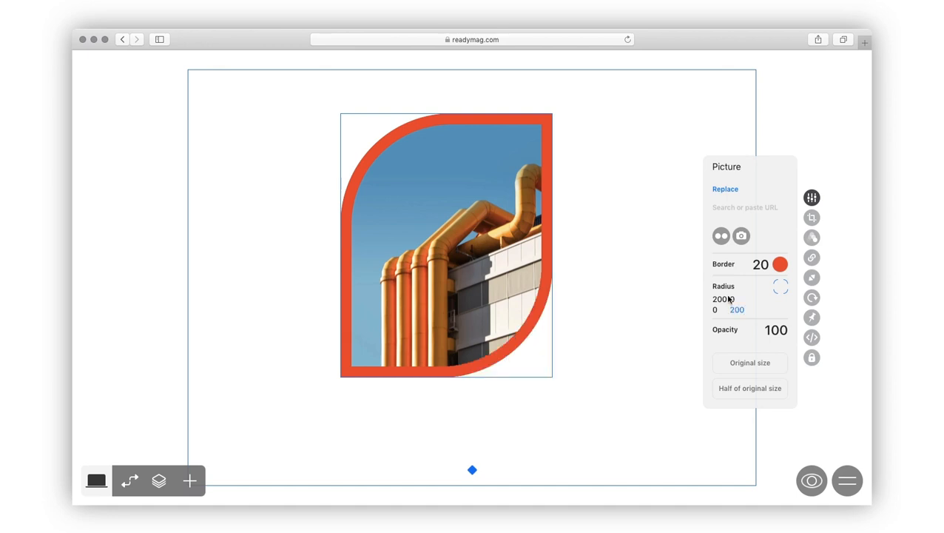
mouse_move(731, 298)
mouse_down()
mouse_move(731, 288)
mouse_move(716, 300)
mouse_up()
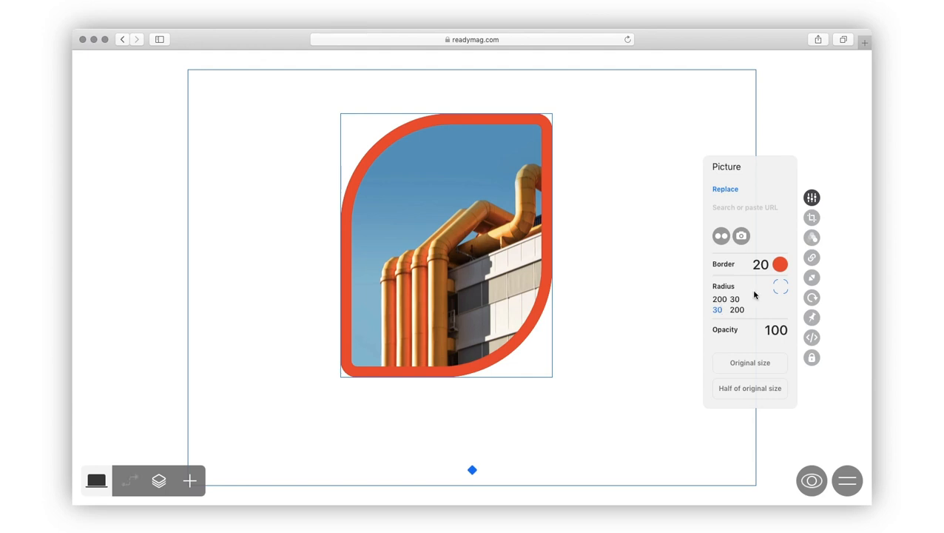
Step: Reset the picture's corner radius to one shared value of 0 and its border to 0, and try the opacity setting
click(780, 287)
drag(753, 297, 750, 499)
drag(761, 274, 758, 349)
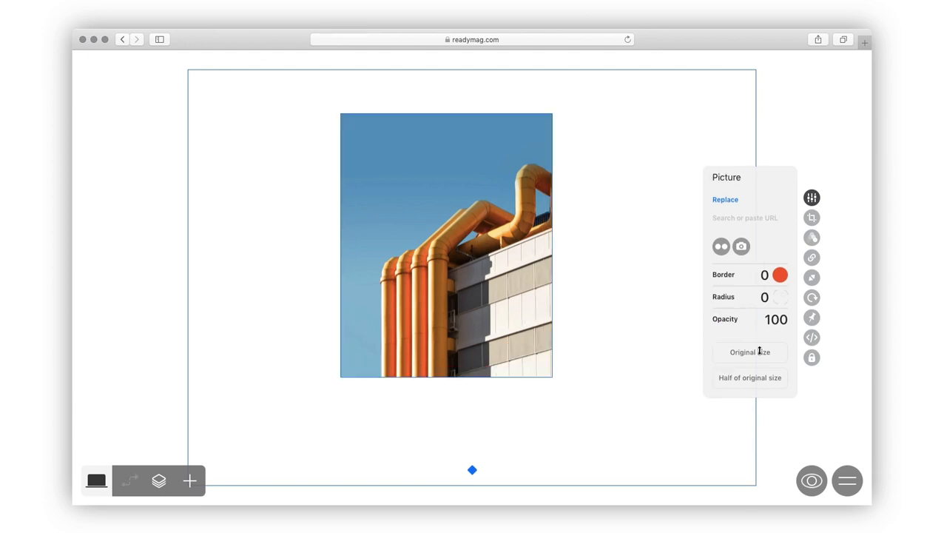
mouse_move(776, 319)
mouse_down()
mouse_move(778, 408)
mouse_move(778, 316)
mouse_up()
Step: Crop a strip off the picture's upper edge and scale the image inside the crop frame to 15%
click(811, 217)
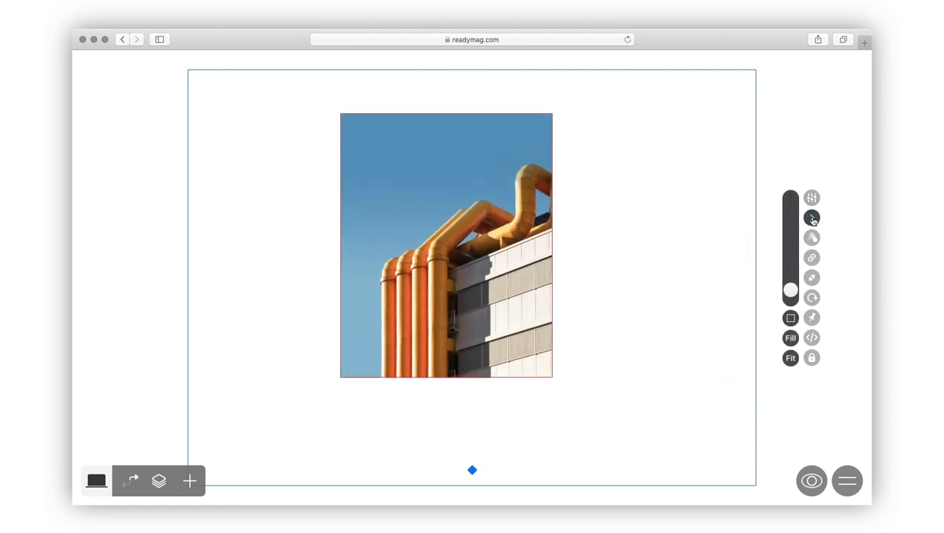
mouse_move(452, 117)
drag(447, 115, 446, 134)
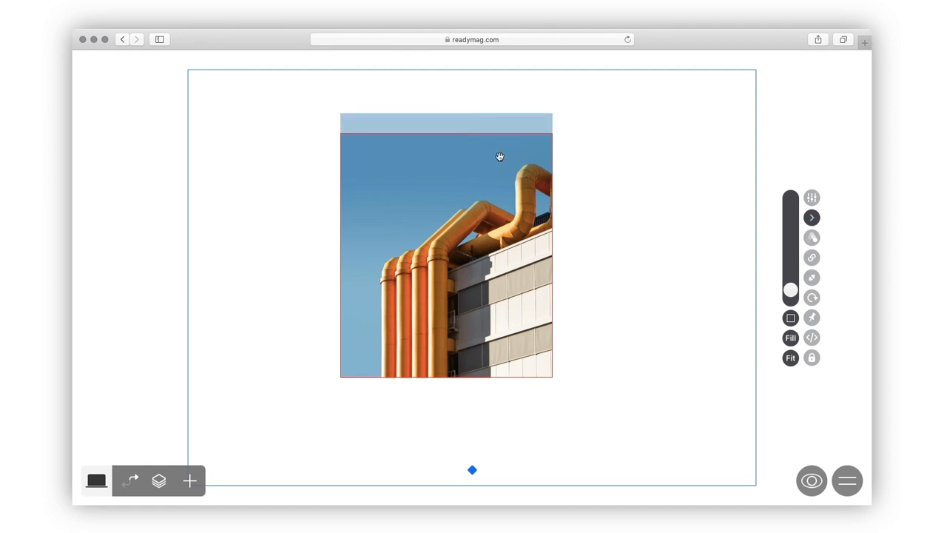
mouse_move(789, 290)
drag(789, 289, 789, 287)
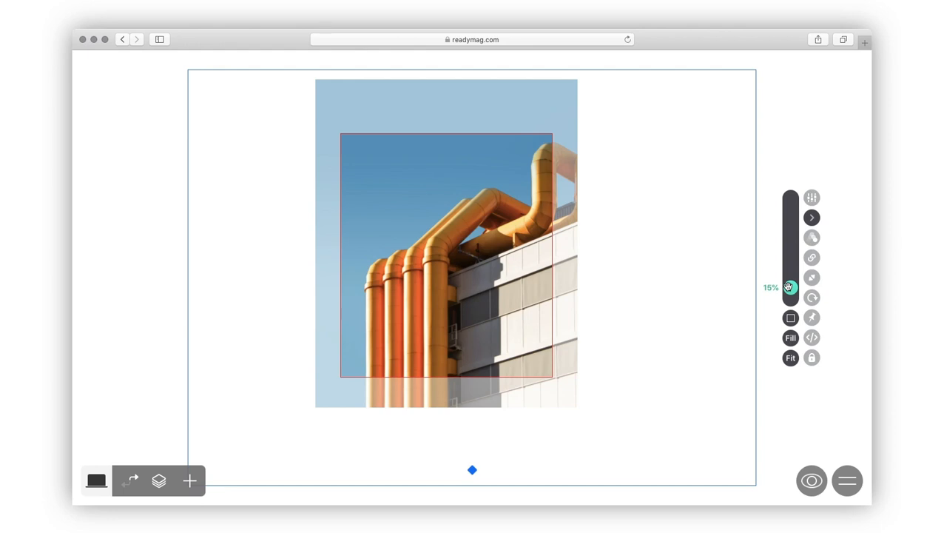
Step: Make the crop frame square, apply Fill and Fit to the image, and finish cropping
click(790, 318)
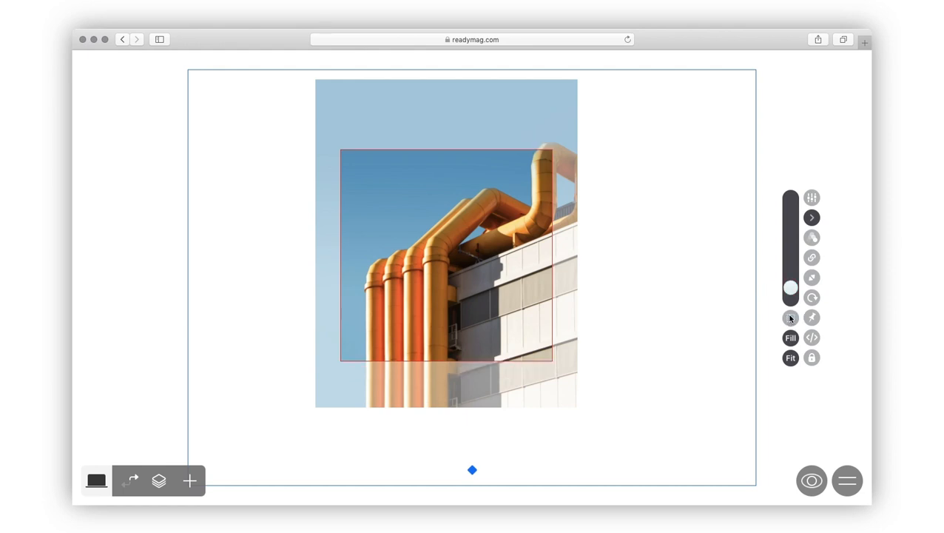
click(790, 337)
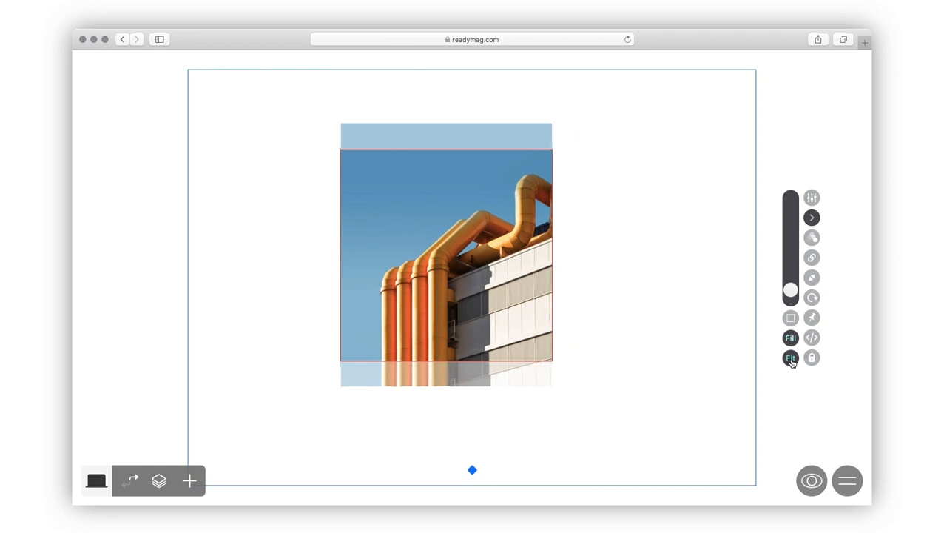
click(790, 358)
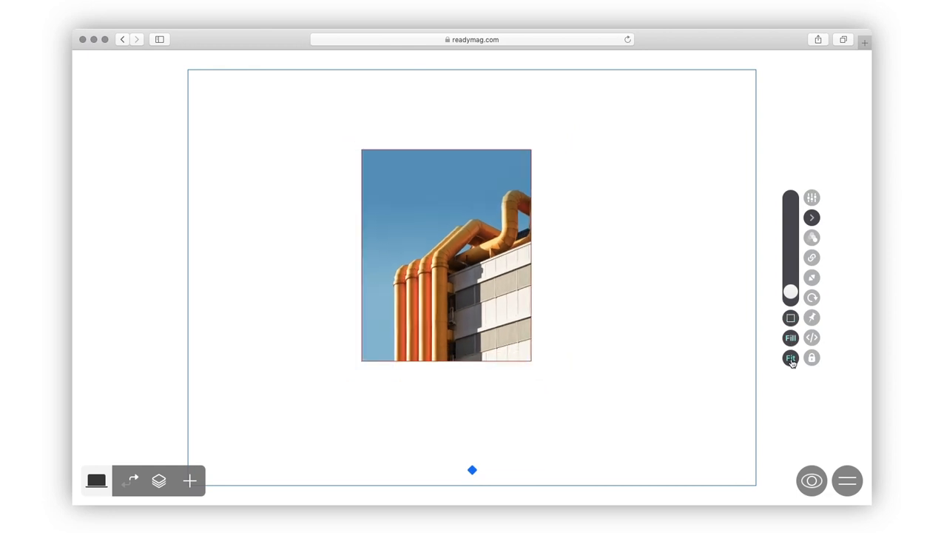
click(721, 313)
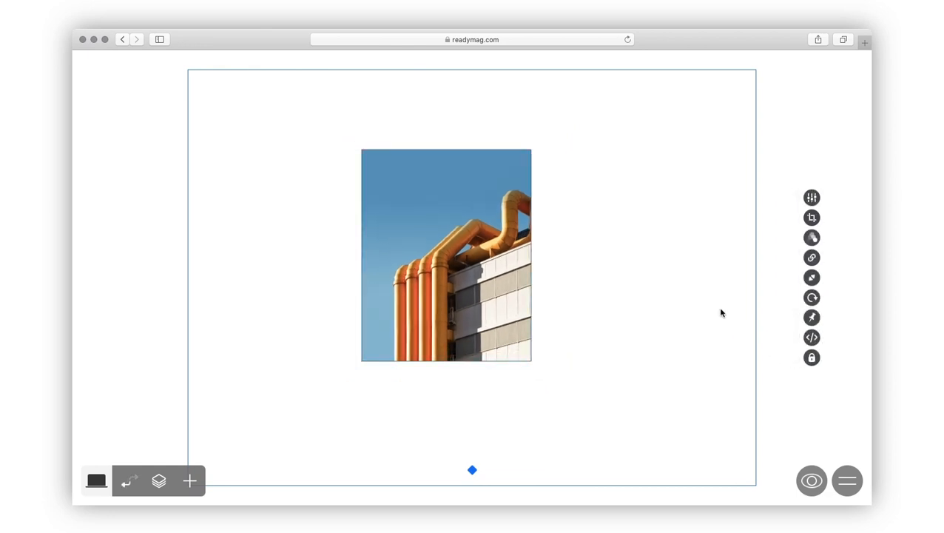
Step: Stretch the picture across the full page width and extend its upper edge to make it taller
click(812, 318)
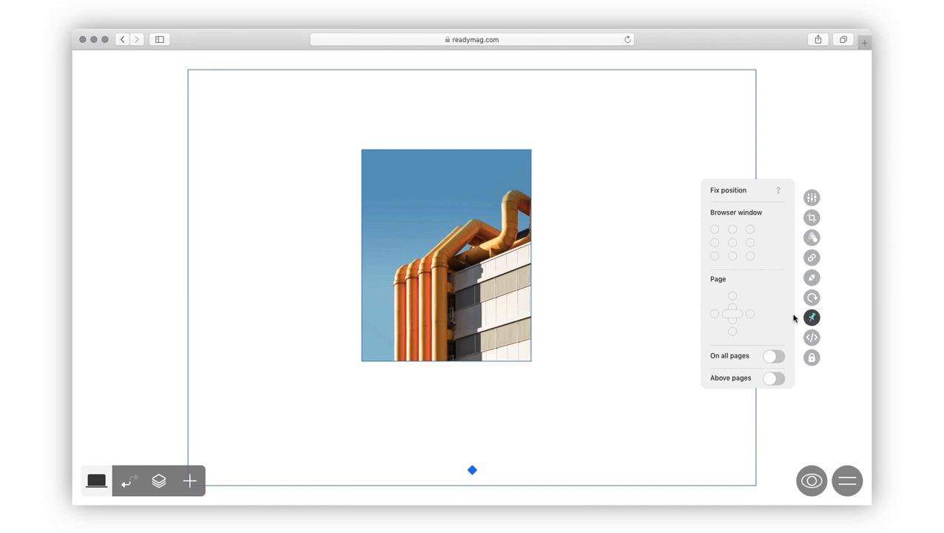
click(737, 315)
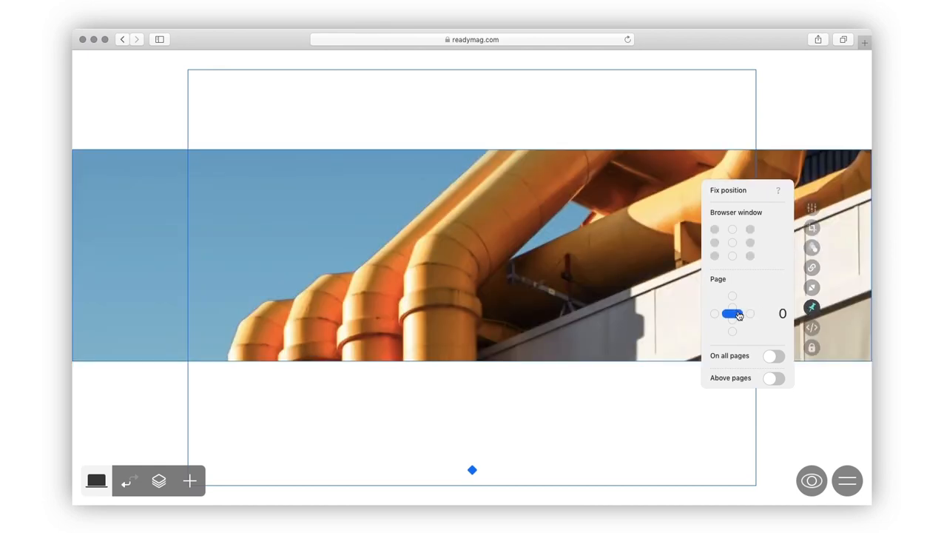
drag(473, 151, 472, 99)
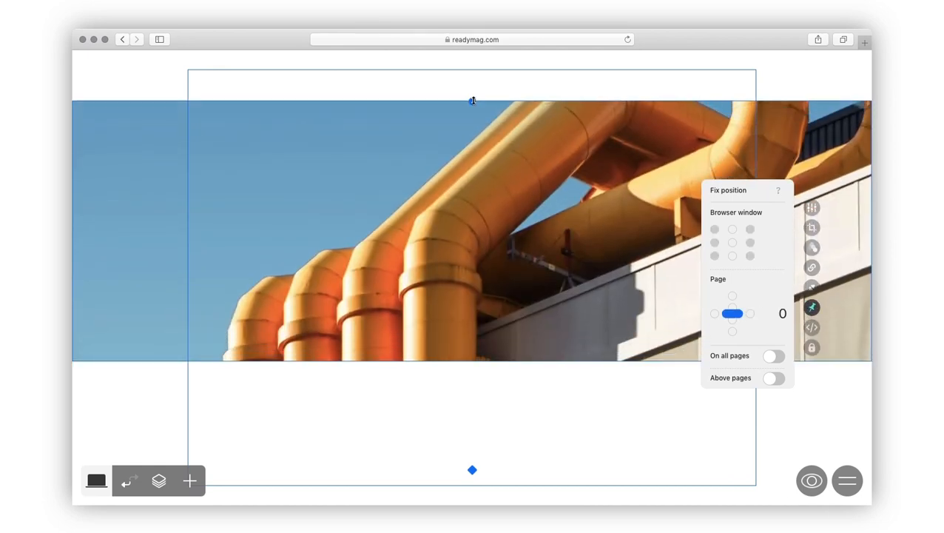
Step: Release the picture's full-width stretch and shift it slightly left on the page
click(725, 314)
drag(501, 269, 466, 318)
click(812, 317)
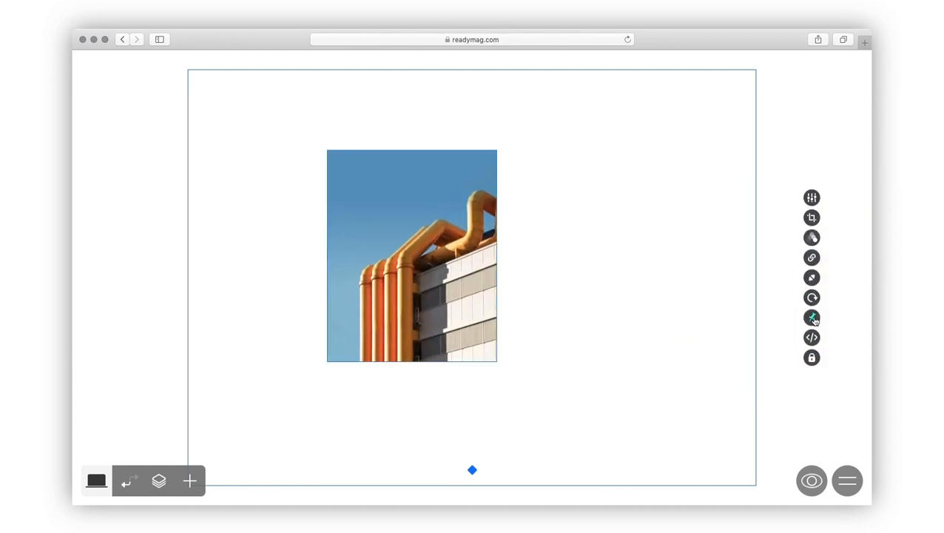
Step: Turn on the picture's full-screen view and set its background overlay's opacity to 100
click(812, 277)
click(792, 277)
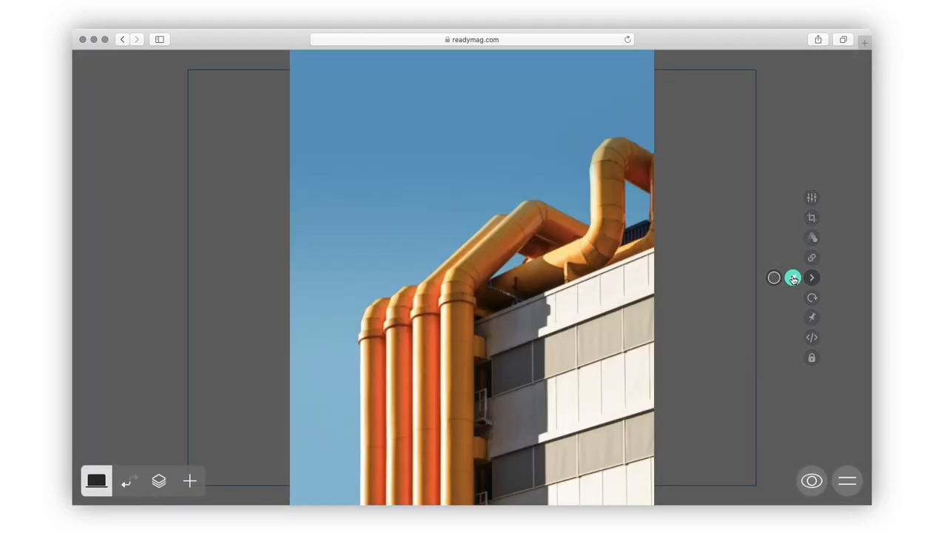
click(774, 278)
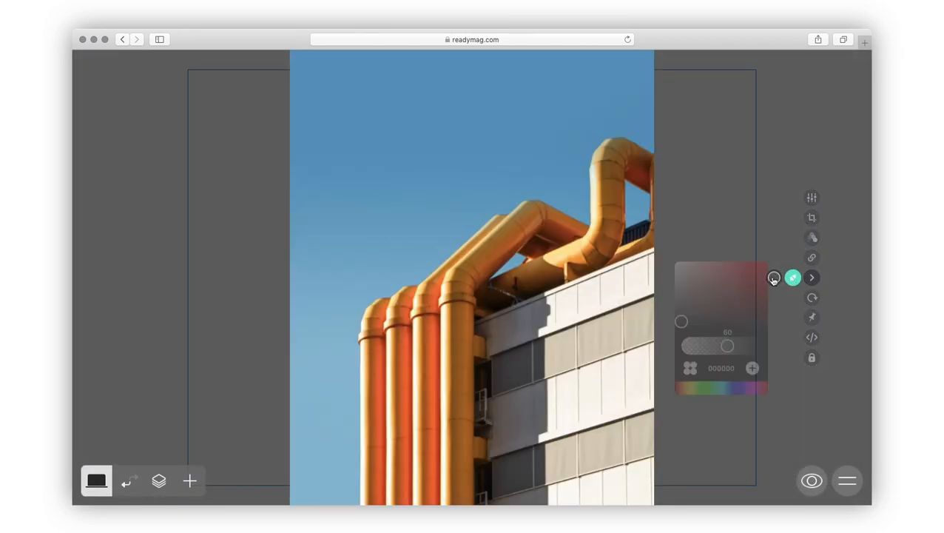
drag(728, 345, 777, 346)
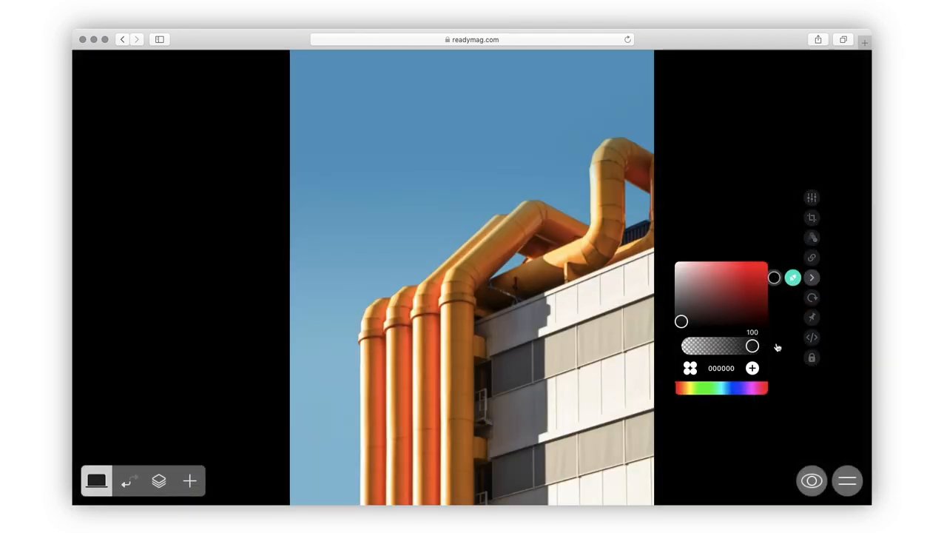
Step: Set the full-screen view's background to the red swatch from the Global colours and return to the page
click(690, 367)
click(732, 352)
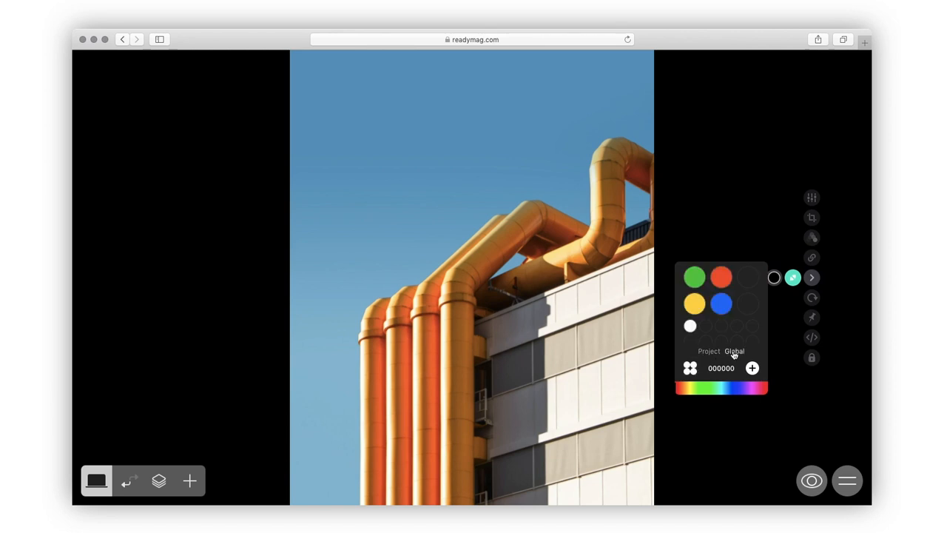
click(724, 277)
click(774, 278)
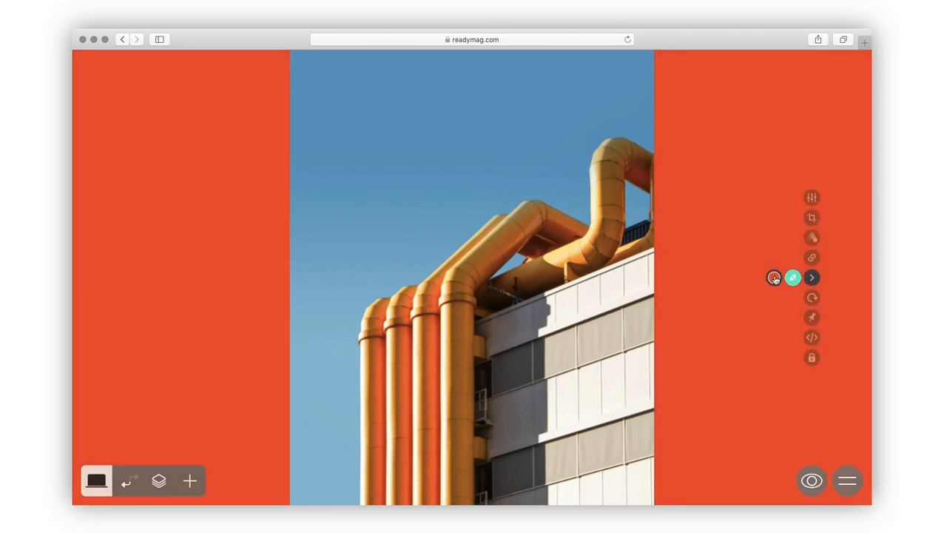
click(811, 278)
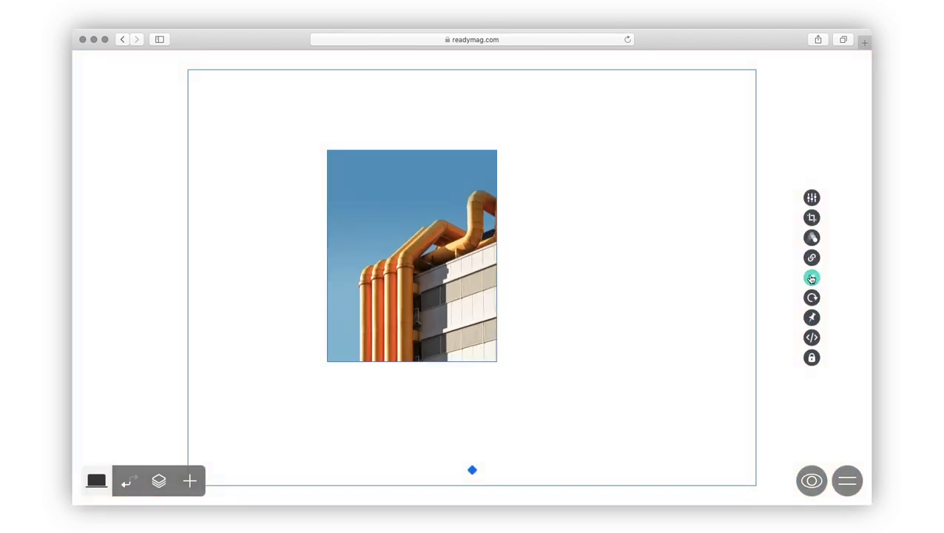
Step: Give the picture the descriptive alt text "Orange industrial pipes on blue sky background."
click(812, 338)
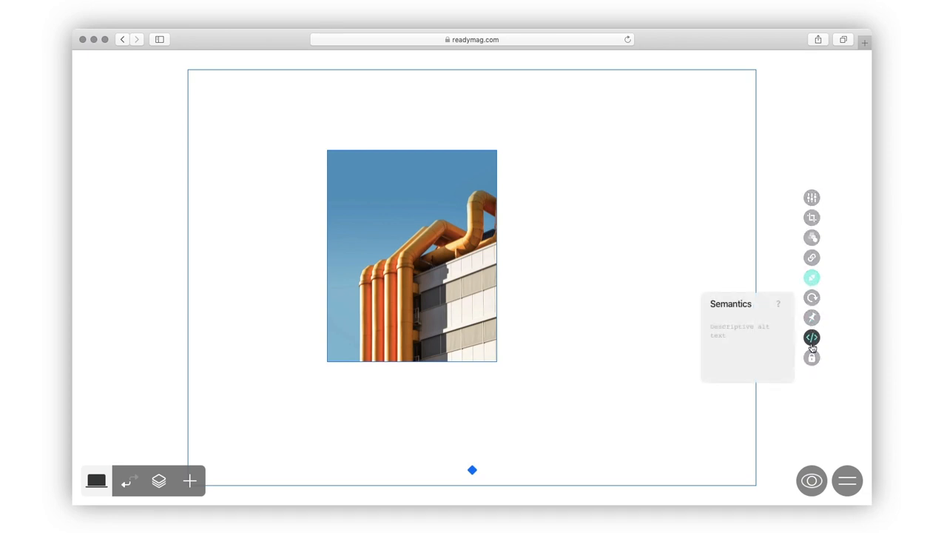
click(730, 330)
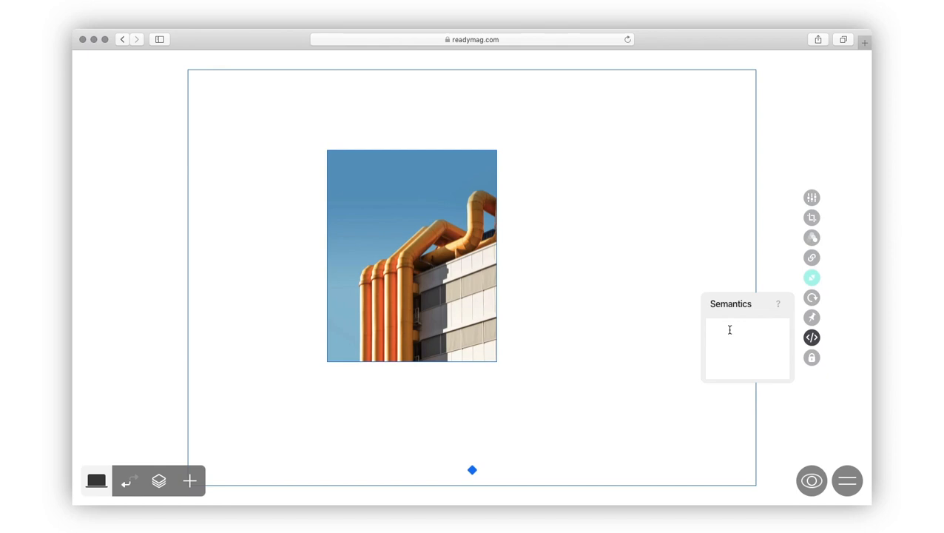
text(Orange industrial pipes on blue sky background.)
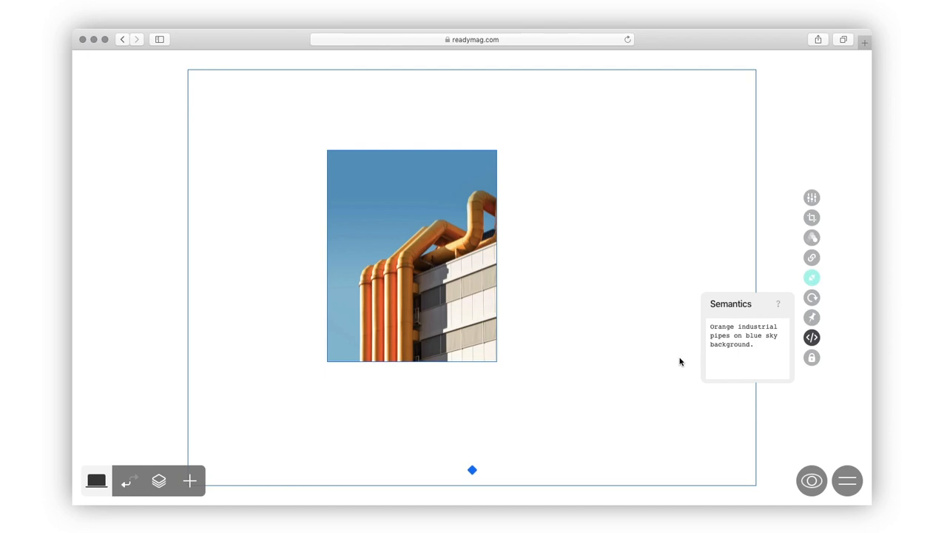
click(680, 361)
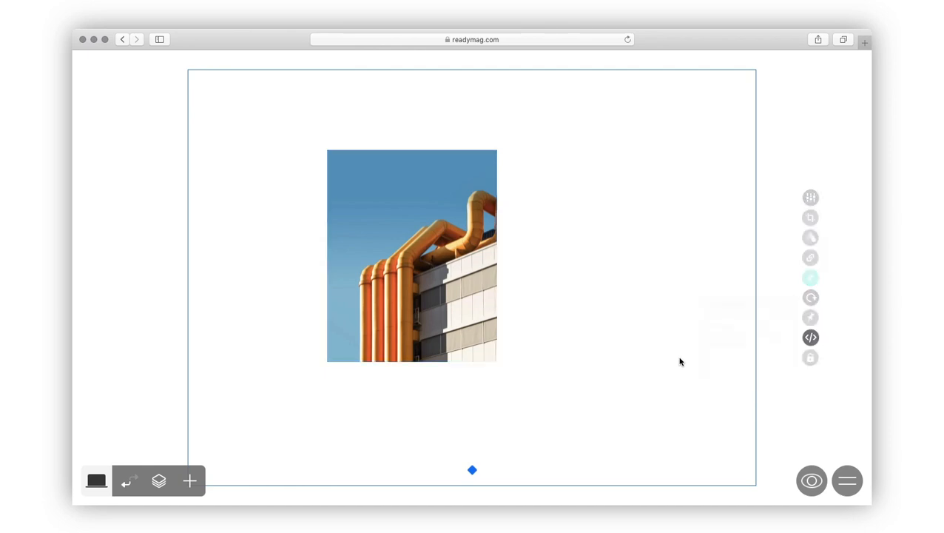
Step: Turn on Progressive images in the project's Viewer settings and return to the page
click(845, 480)
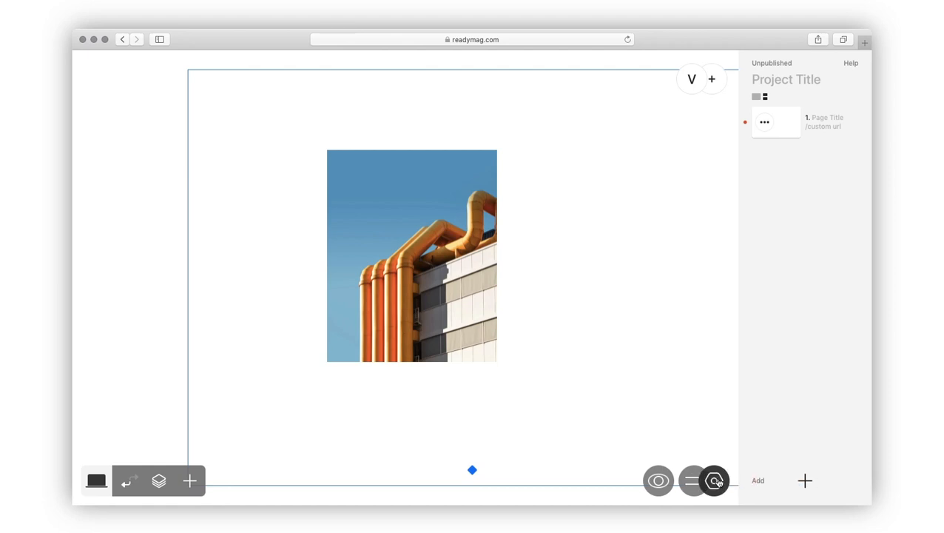
click(715, 481)
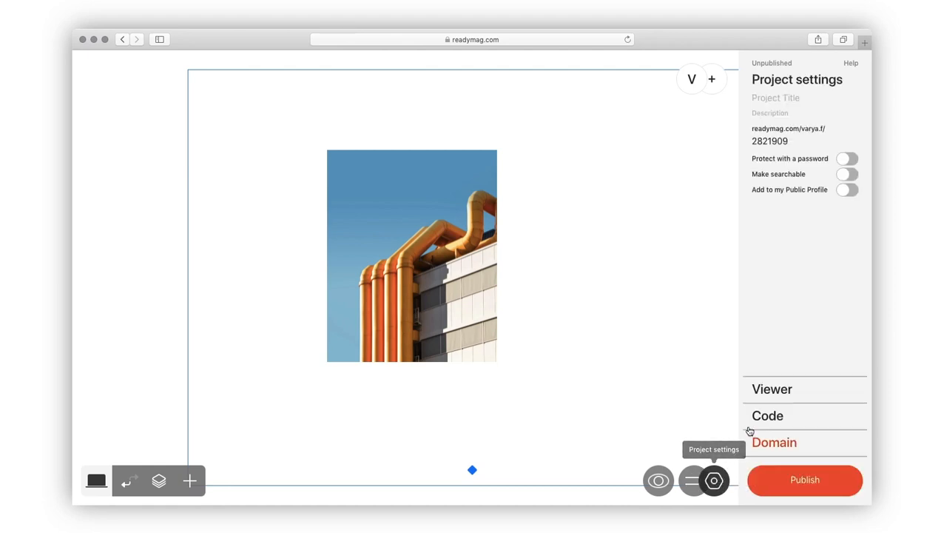
click(771, 390)
scroll(772, 390, down, 2)
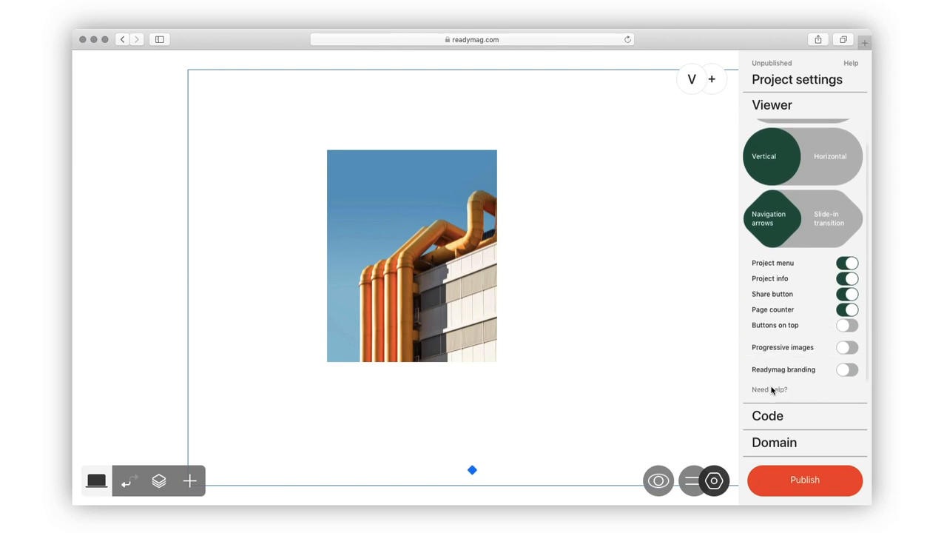
click(848, 348)
click(626, 367)
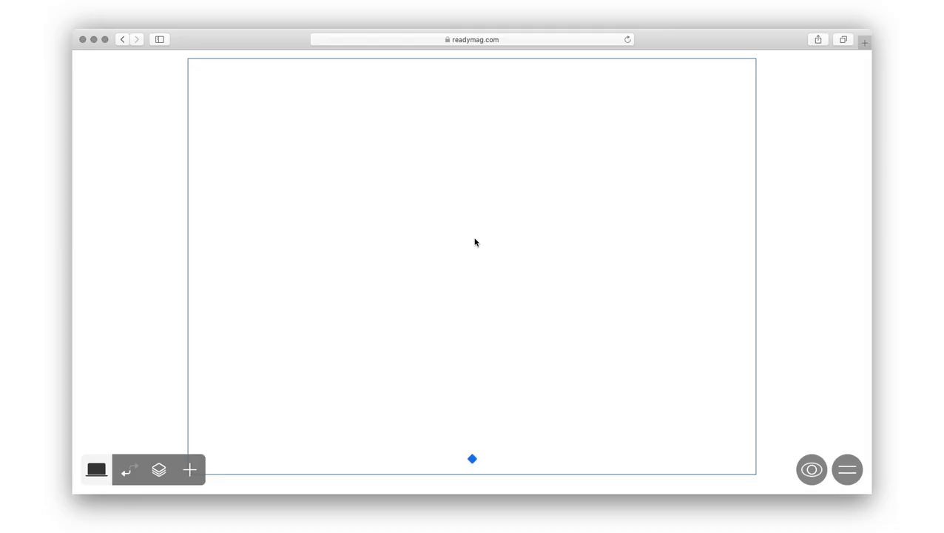
Step: Add a Slideshow widget to the empty page and load the three photos into it
click(190, 468)
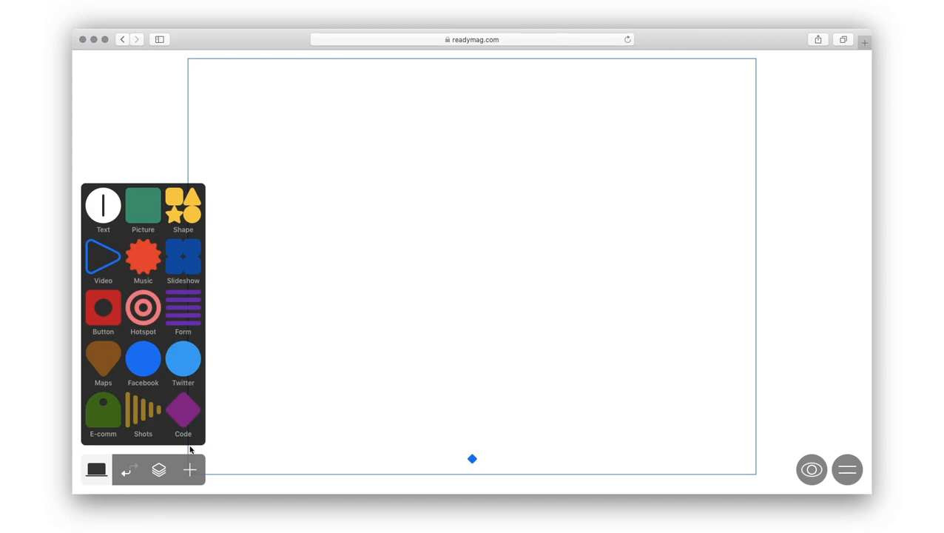
click(187, 268)
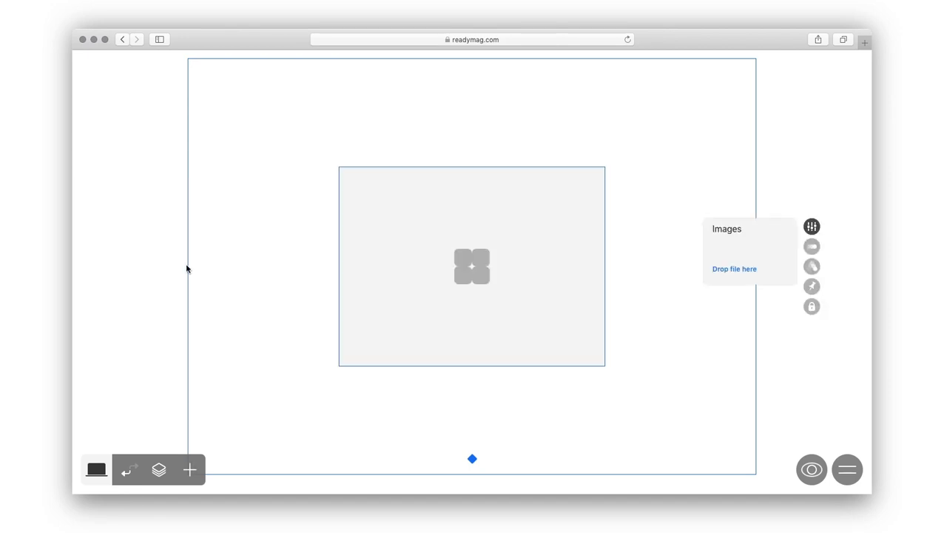
click(749, 268)
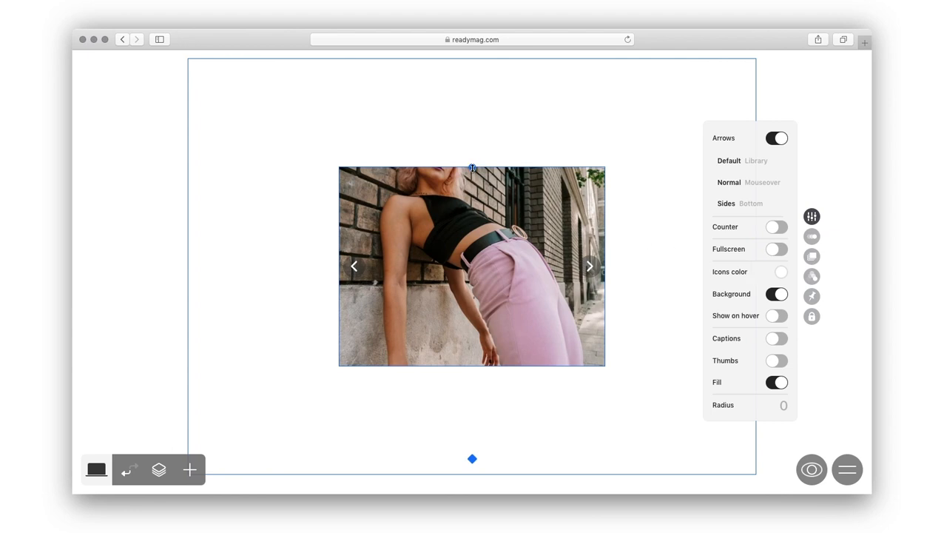
Step: Resize the slideshow to a taller, narrower portrait shape and move its third image to first place
drag(472, 168, 472, 113)
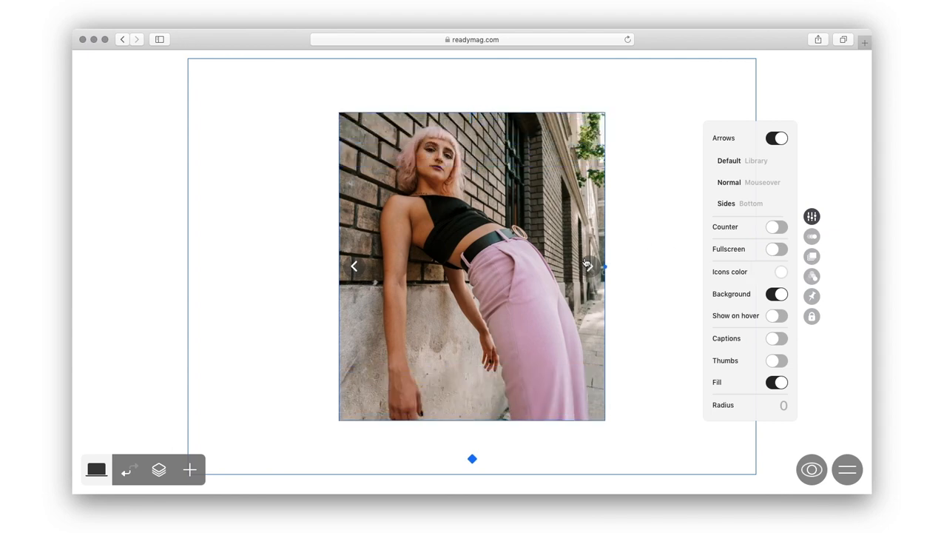
drag(606, 265, 573, 265)
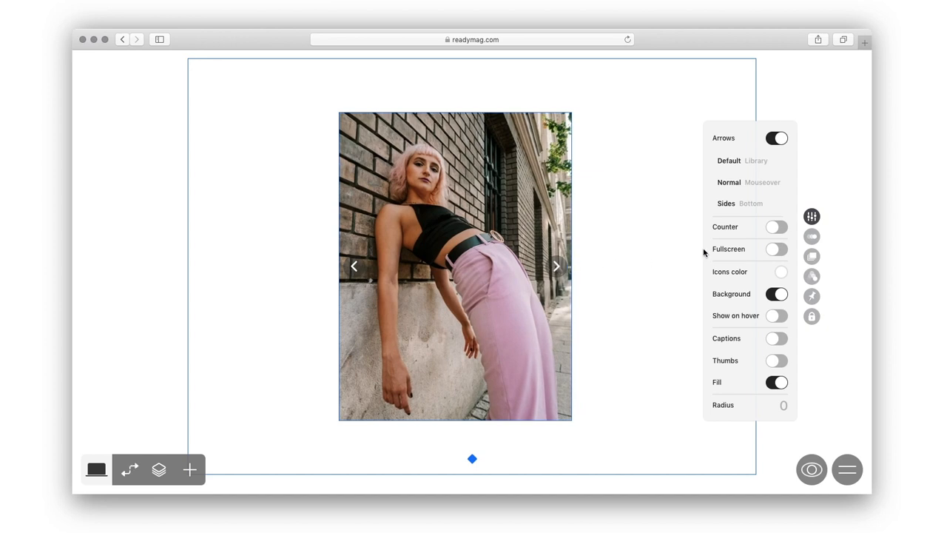
click(811, 257)
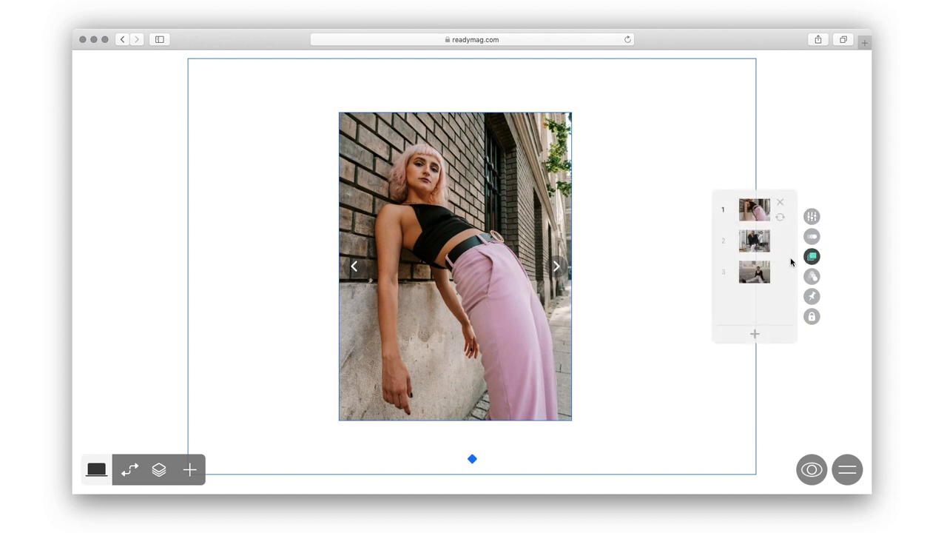
drag(756, 274, 756, 215)
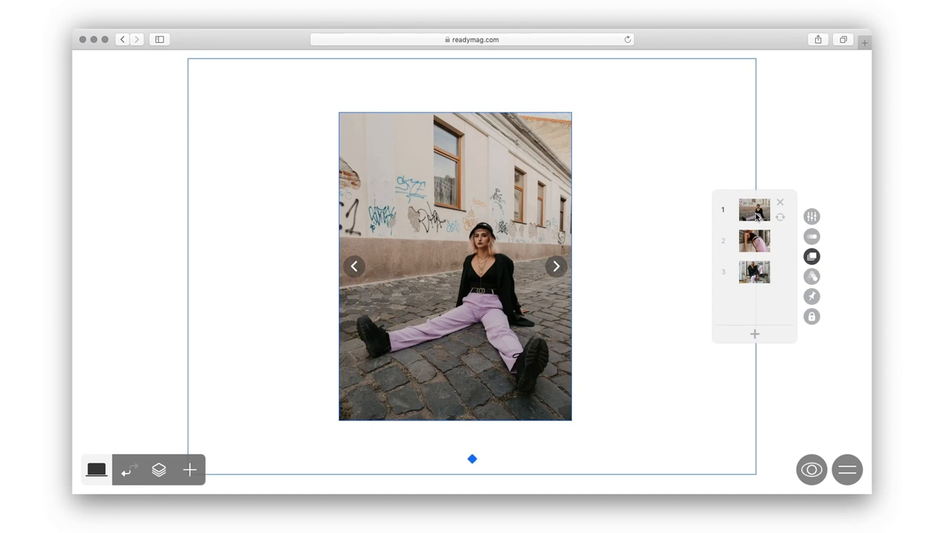
Step: Replace the slideshow's left and right arrows with the second straight arrow style from the Library
click(813, 217)
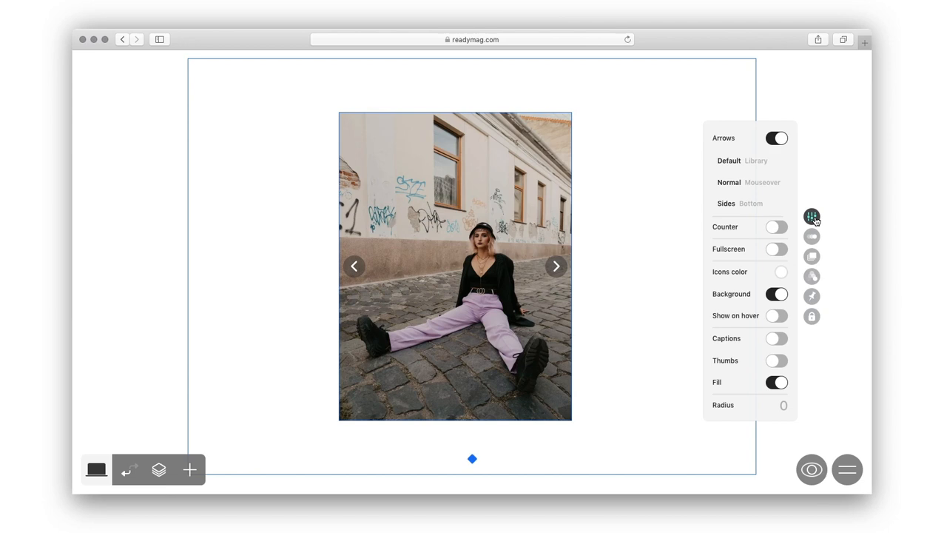
click(766, 162)
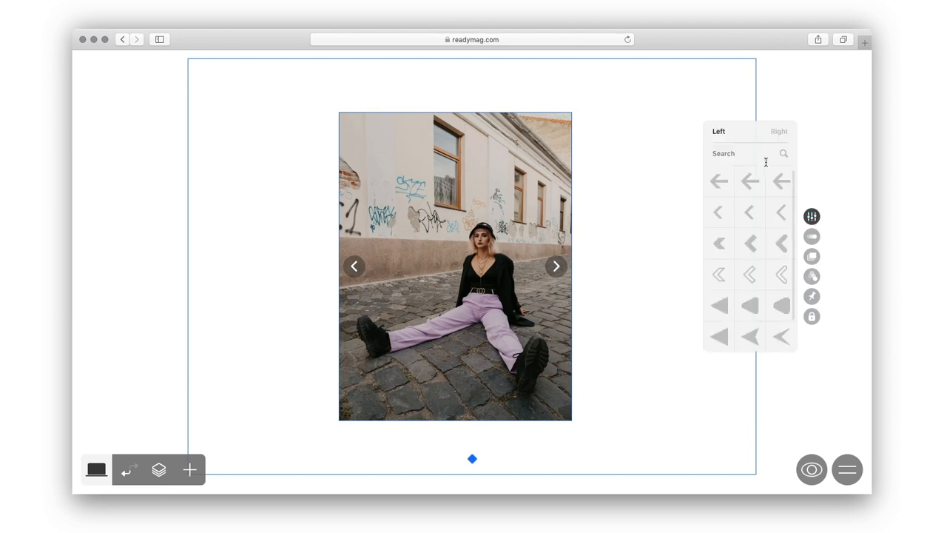
click(750, 182)
click(779, 134)
click(750, 182)
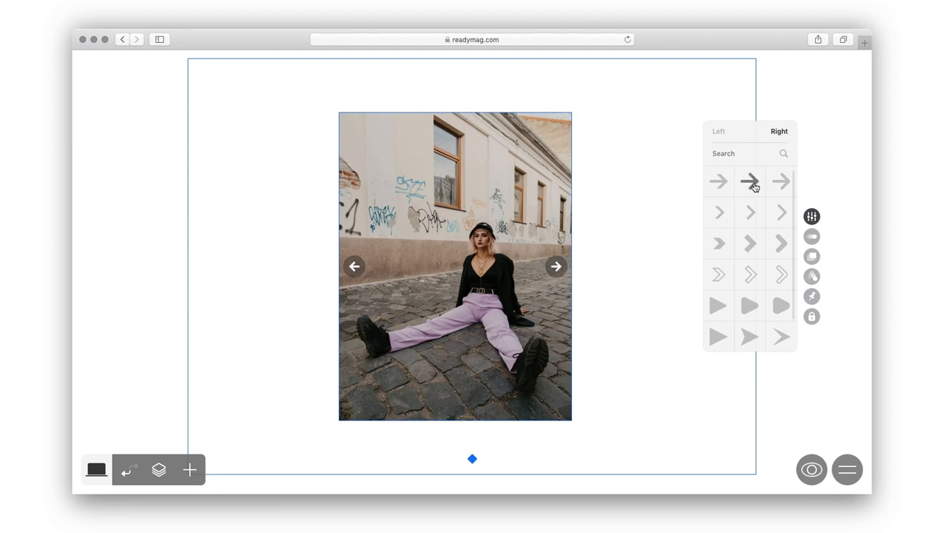
click(812, 217)
click(812, 216)
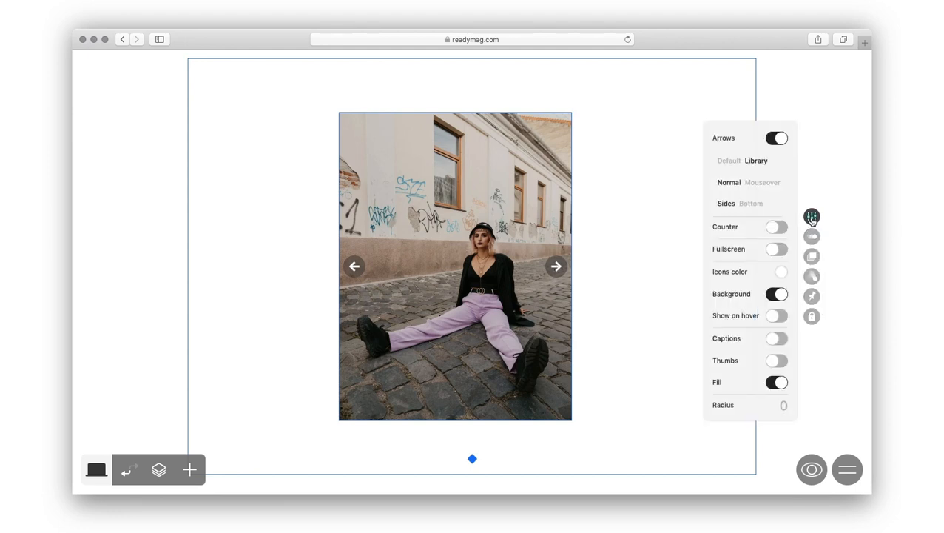
Step: Set the slideshow arrows to Bottom and to Mouseover, and turn the arrows off
click(752, 203)
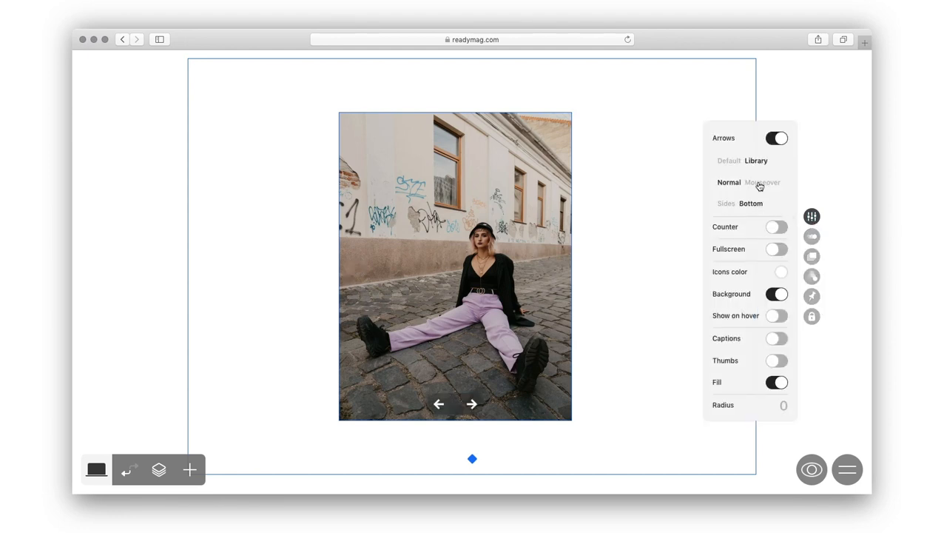
click(760, 185)
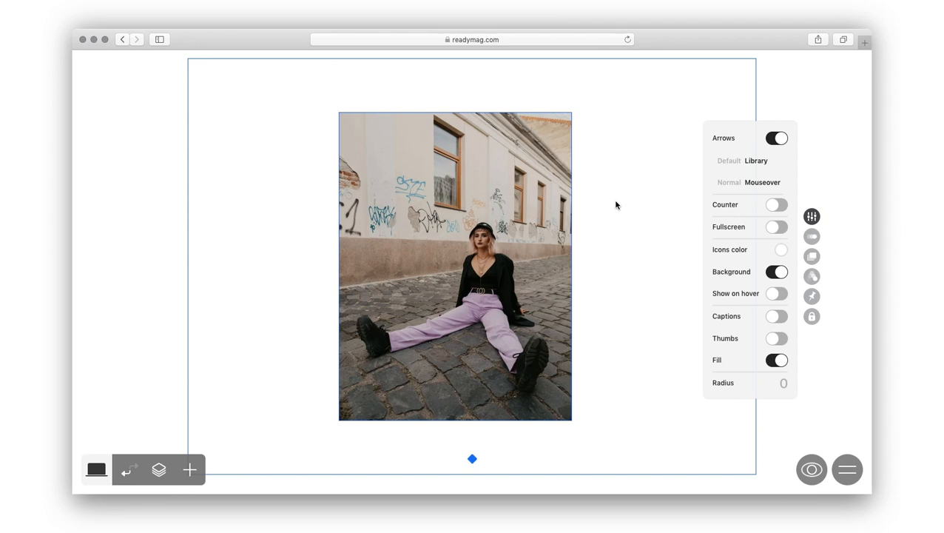
click(776, 139)
Step: Turn on the slideshow counter, try Dots placed Outside, set it to Numbers, and enable Fullscreen
click(778, 160)
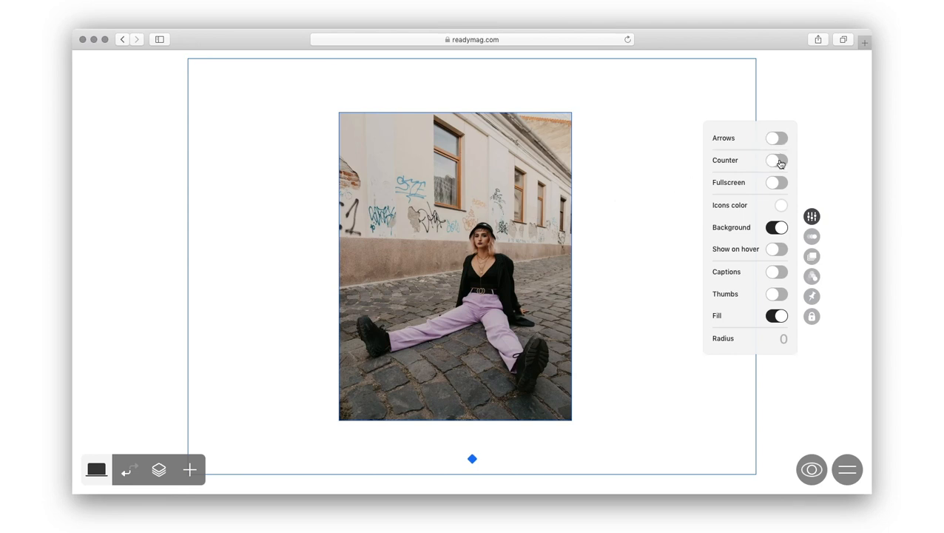
click(758, 184)
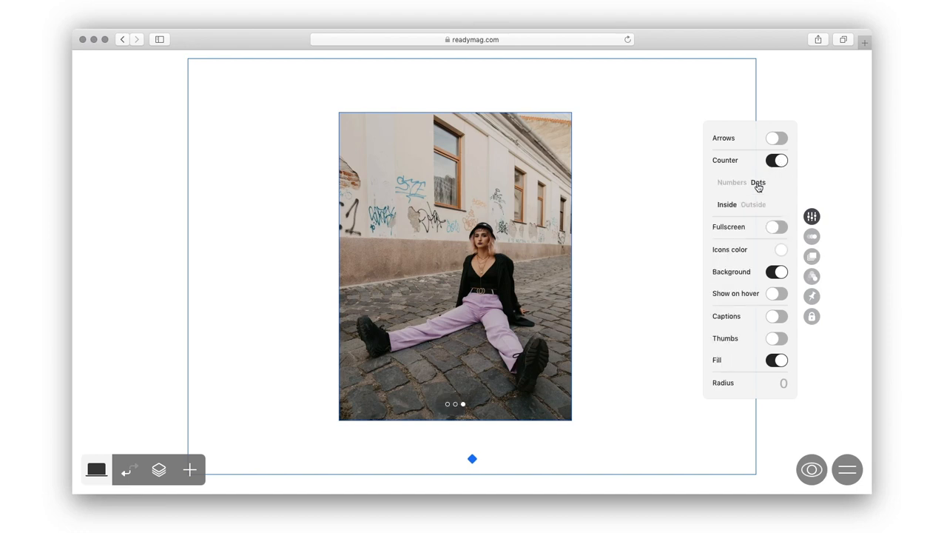
click(754, 205)
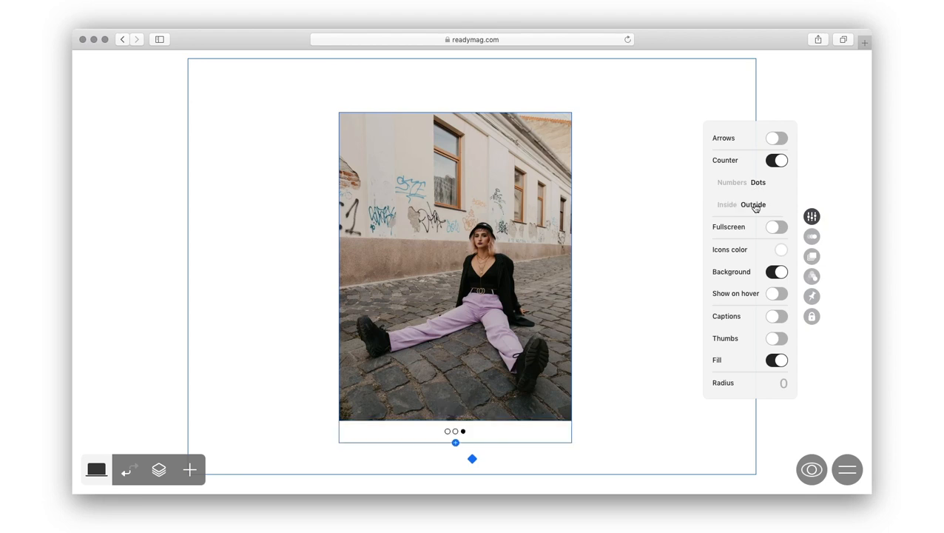
click(737, 184)
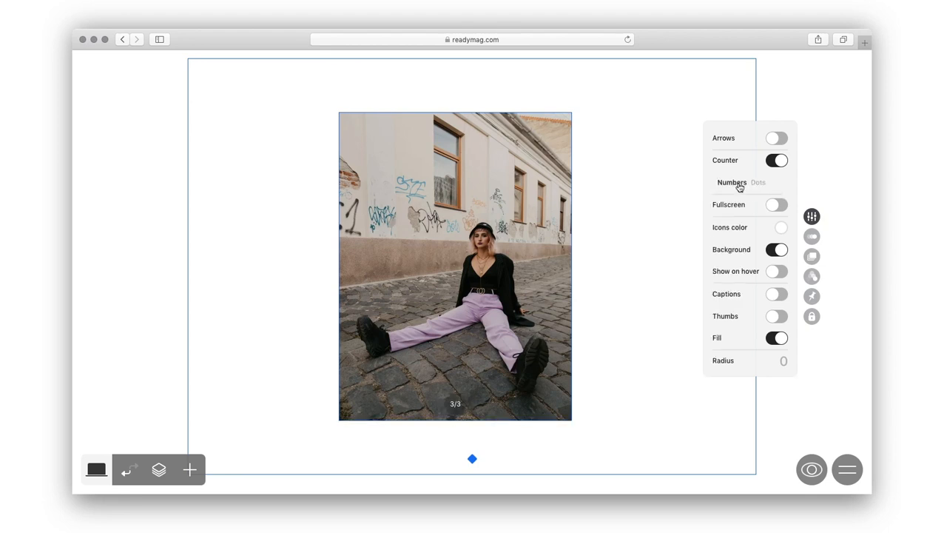
click(778, 208)
Step: Set the slideshow's icons color to the Global yellow FBD44A and turn off the icon Background
click(782, 230)
click(718, 190)
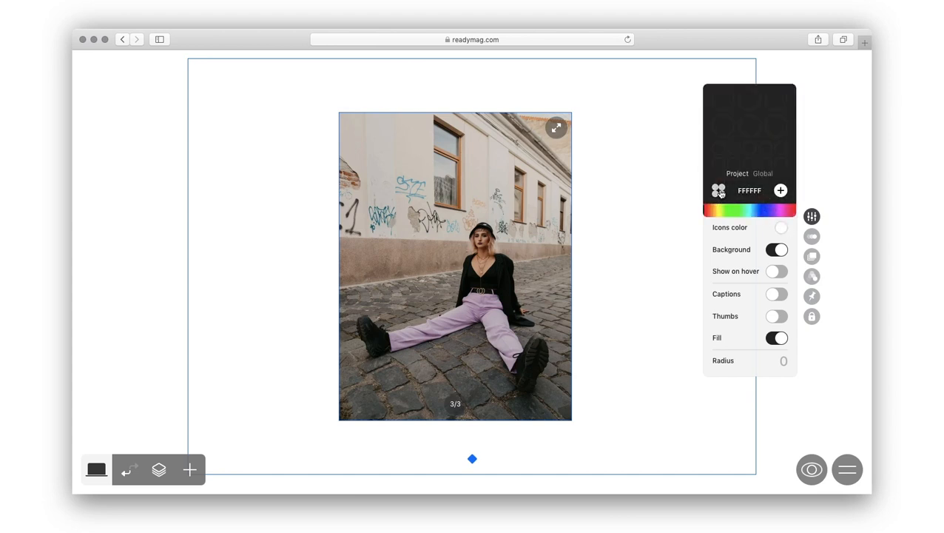
click(763, 173)
click(723, 126)
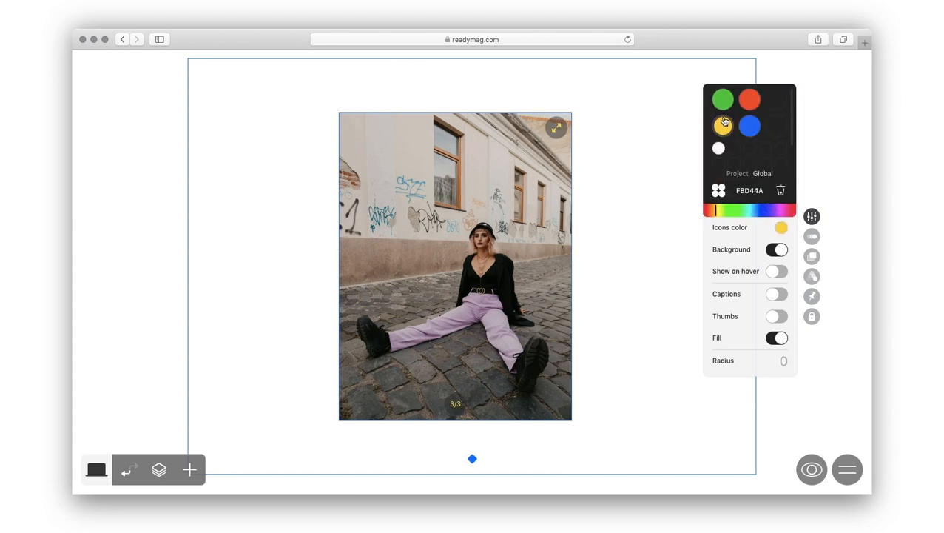
click(782, 227)
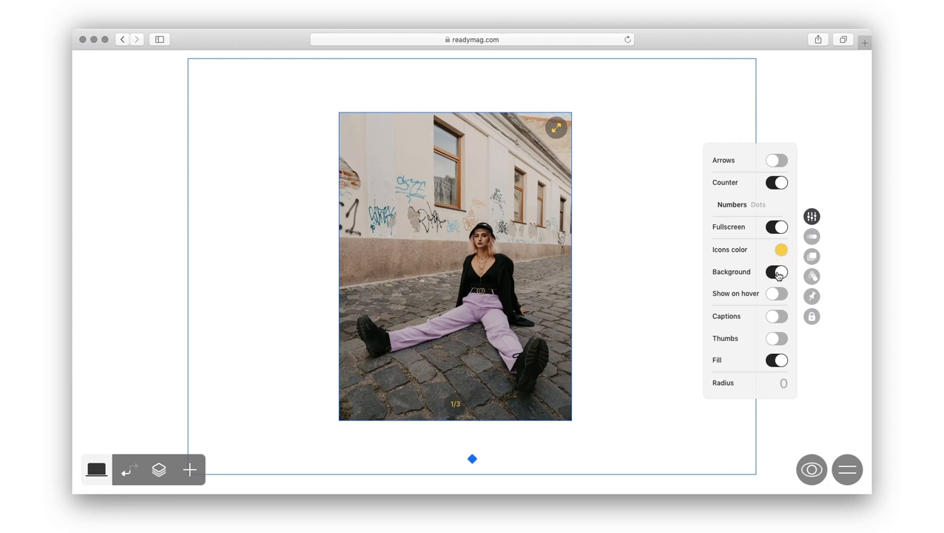
click(778, 275)
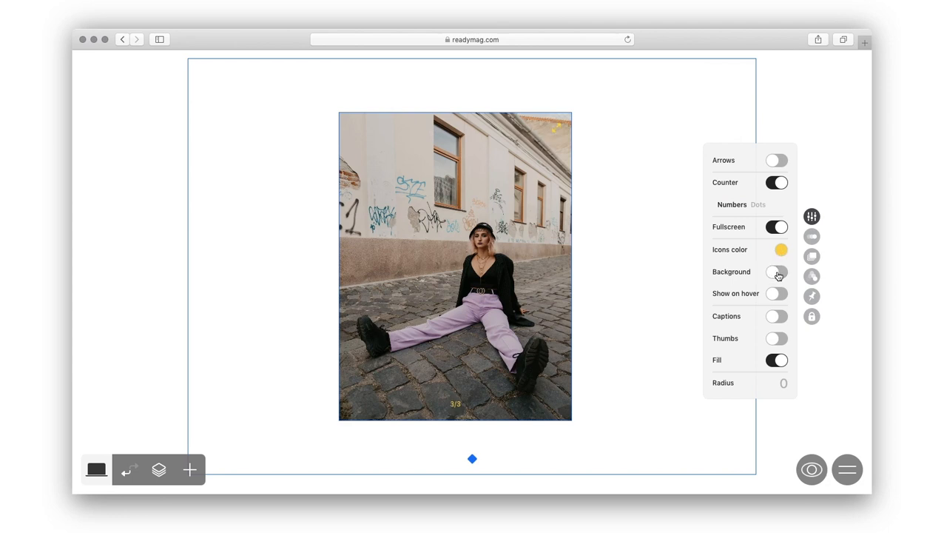
Step: Turn on Show on hover and Captions for the slideshow
click(778, 296)
click(778, 318)
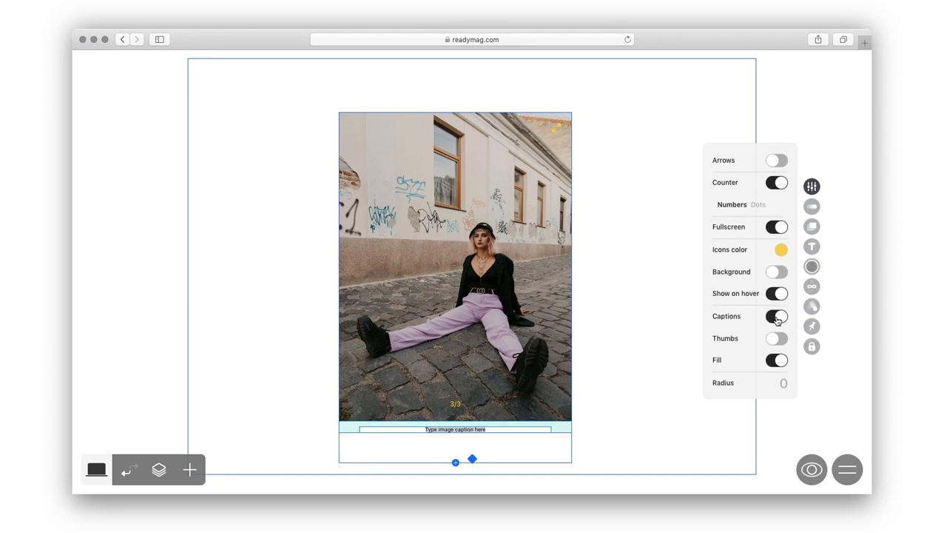
Step: Set the caption font to Graphik, size 20, line height 23, letter spacing -0.7, and enter the caption "september 21, 2020"
click(811, 246)
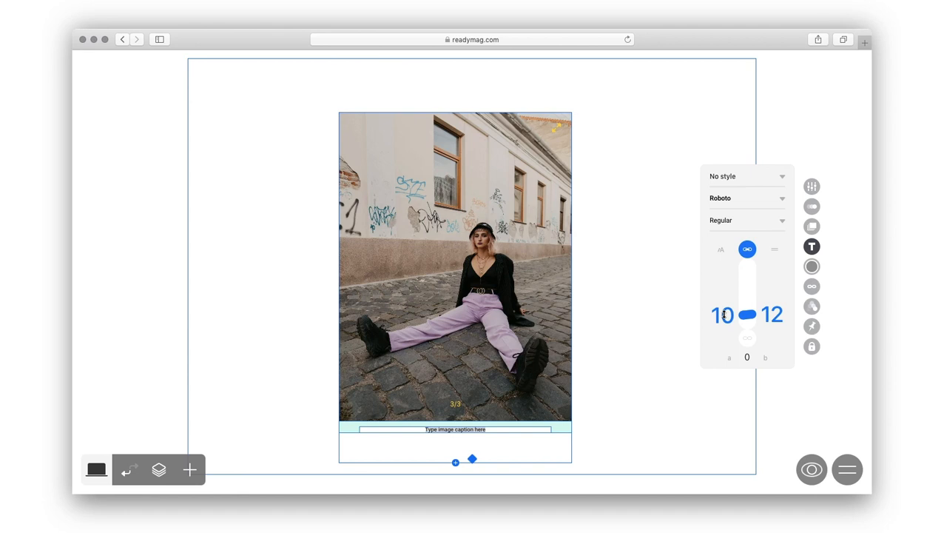
drag(723, 315, 719, 275)
click(746, 198)
click(722, 187)
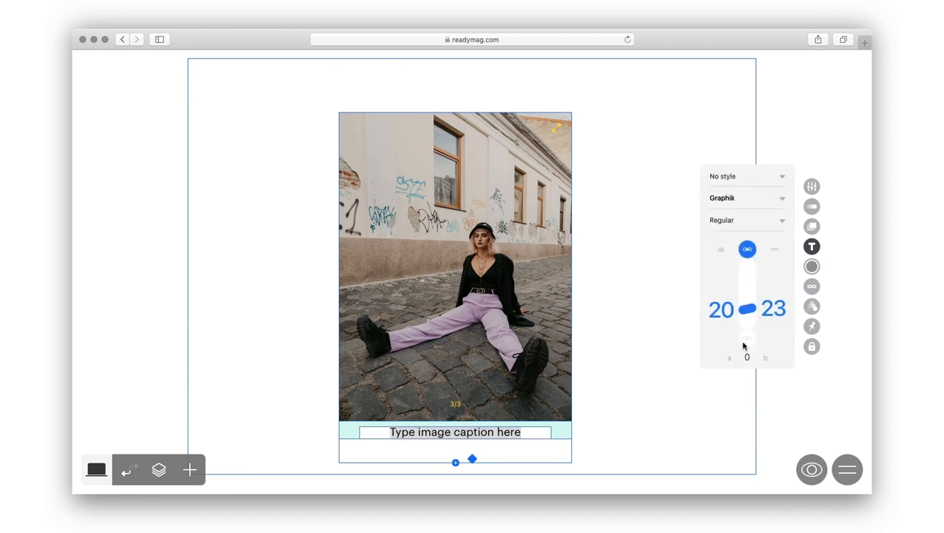
drag(742, 352, 715, 372)
text(septe)
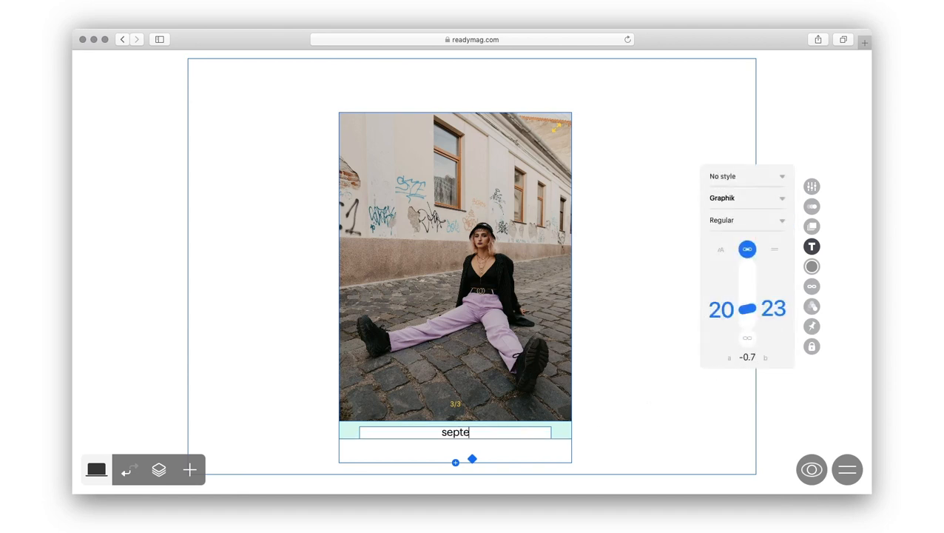
text(mber 21, 2020)
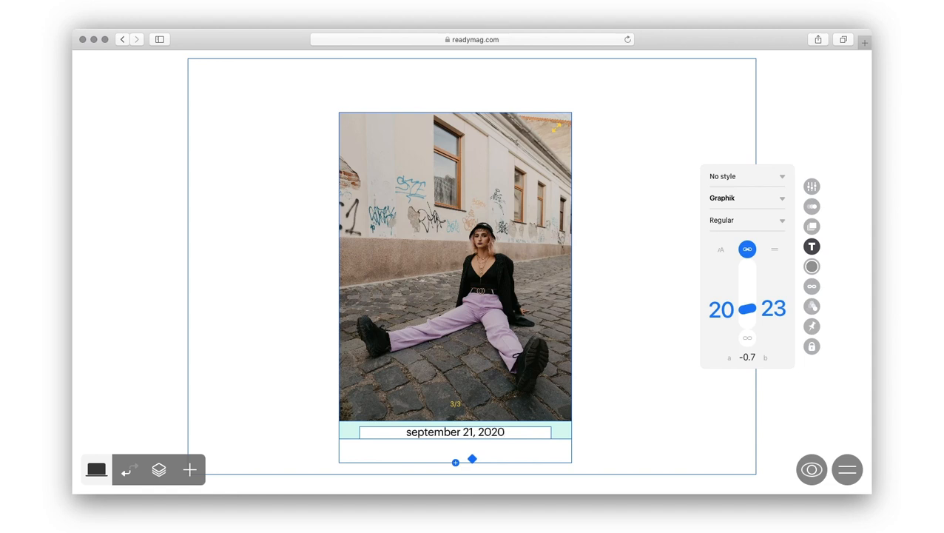
Step: Turn on Thumbs for the slideshow in place of captions and move the slideshow up and to the left on the page
click(809, 187)
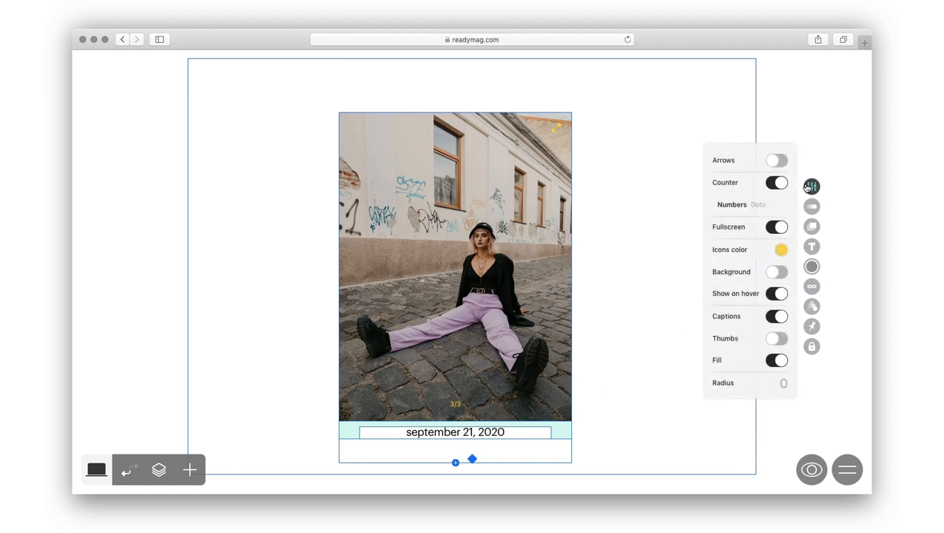
click(775, 343)
drag(567, 346, 528, 319)
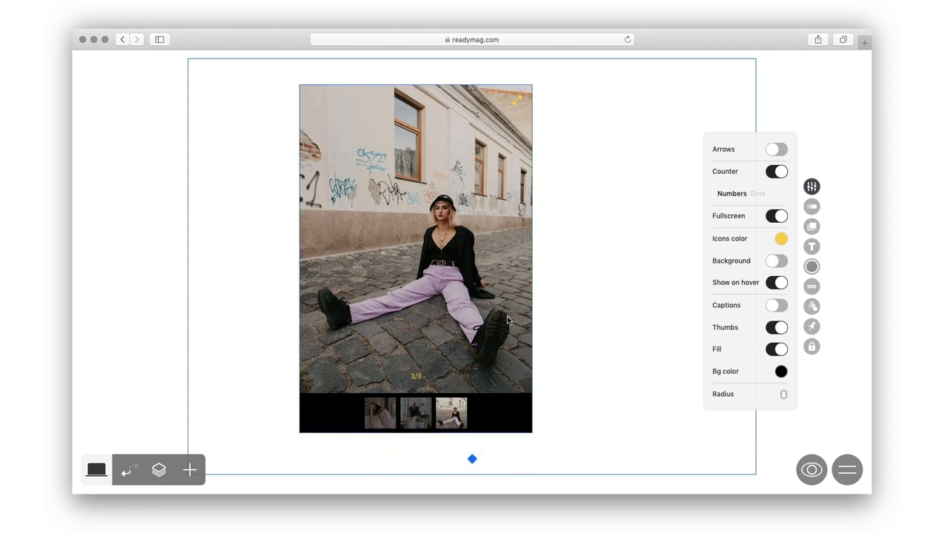
Step: Turn off the slideshow's Fill and set its Bg color to the Global yellow FBD44A
click(775, 348)
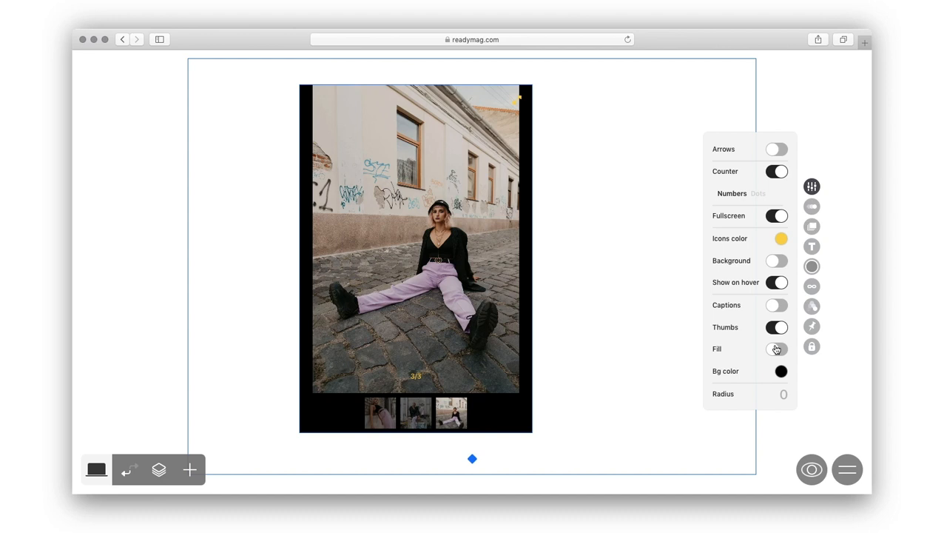
click(781, 371)
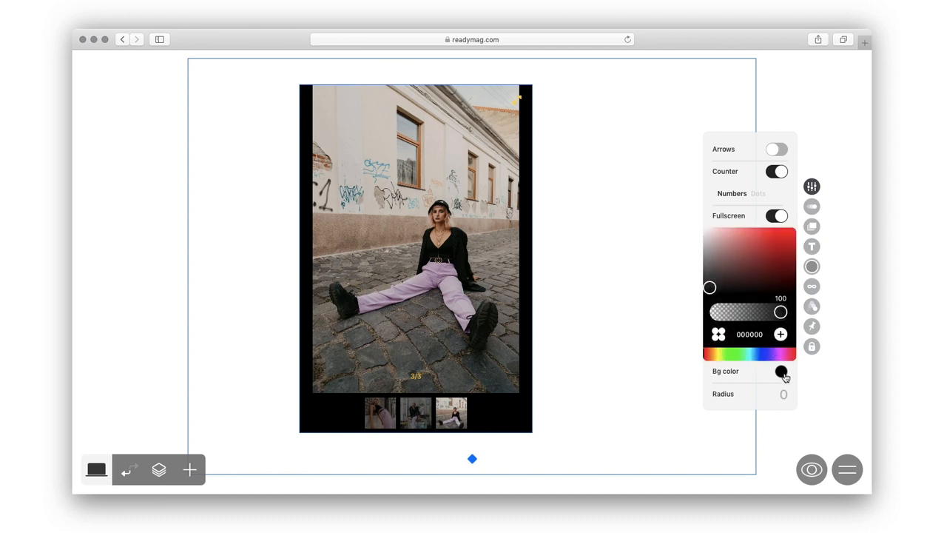
click(719, 334)
click(762, 316)
click(722, 272)
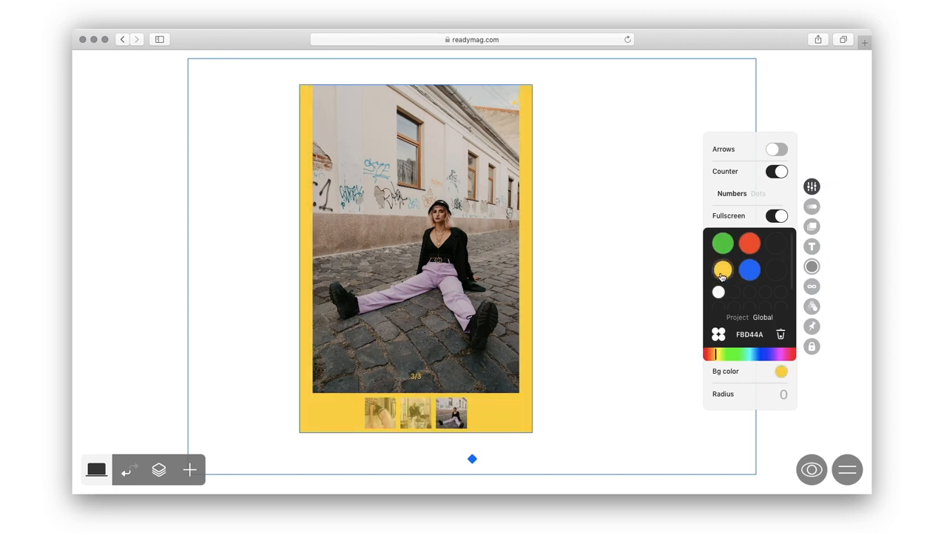
click(782, 369)
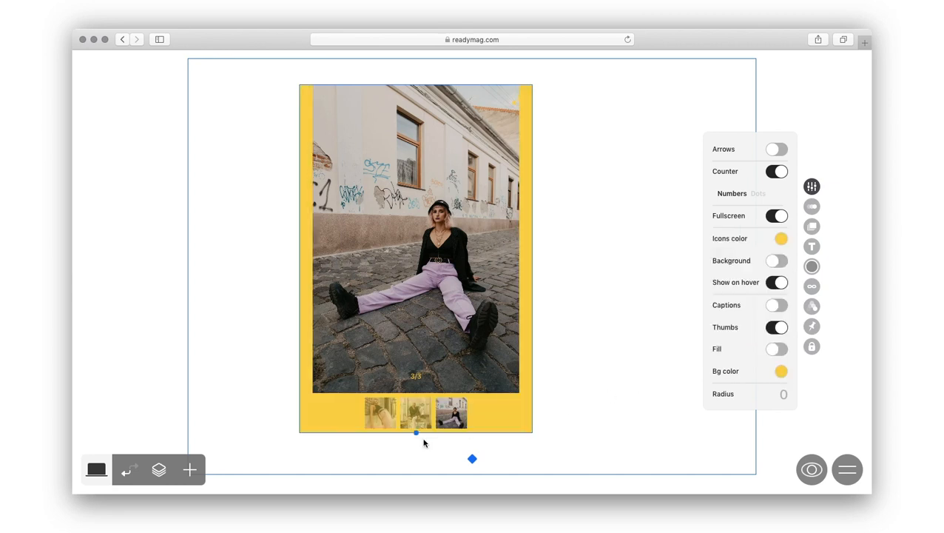
Step: Set the page background to the Global yellow FBD44A
click(159, 480)
click(122, 423)
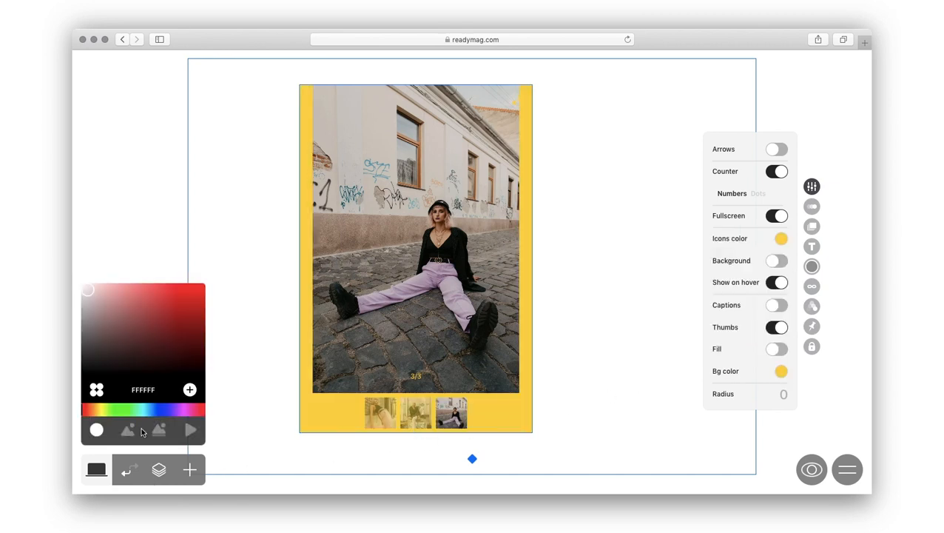
click(96, 390)
click(153, 372)
click(185, 298)
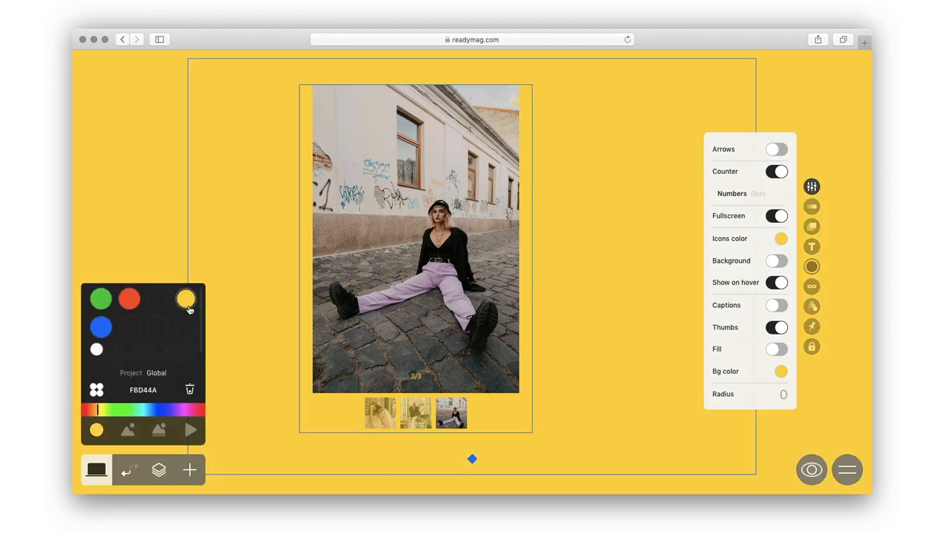
click(160, 467)
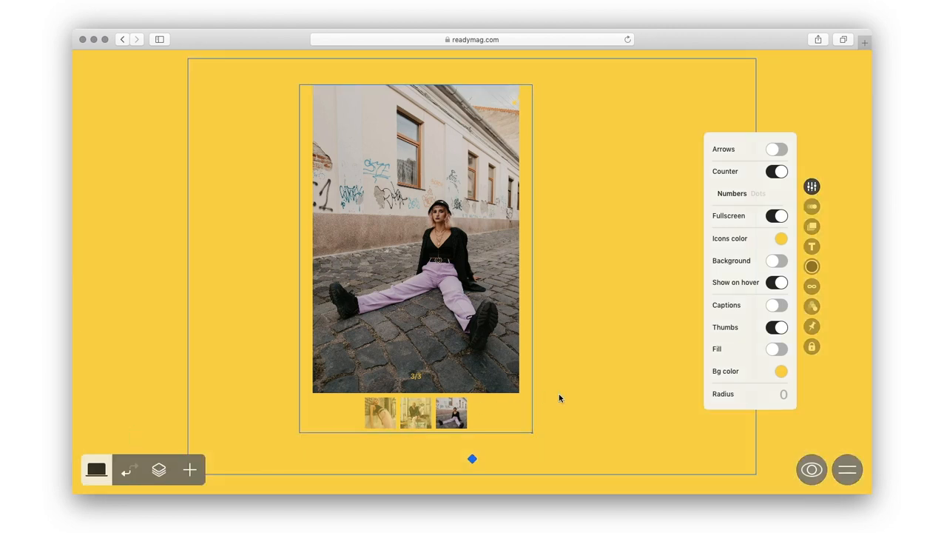
Step: Turn on the slideshow's Fill and set its corner Radius to 30
click(779, 348)
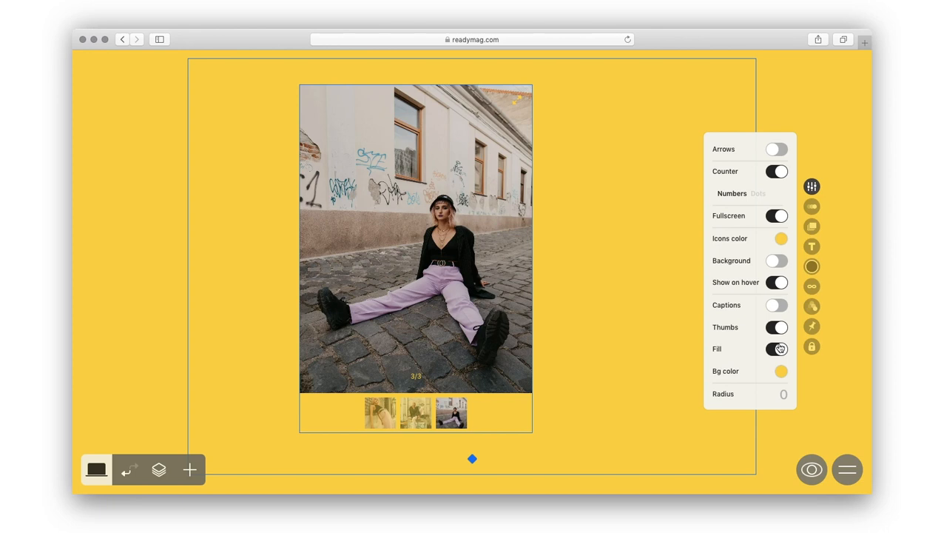
drag(782, 392, 782, 313)
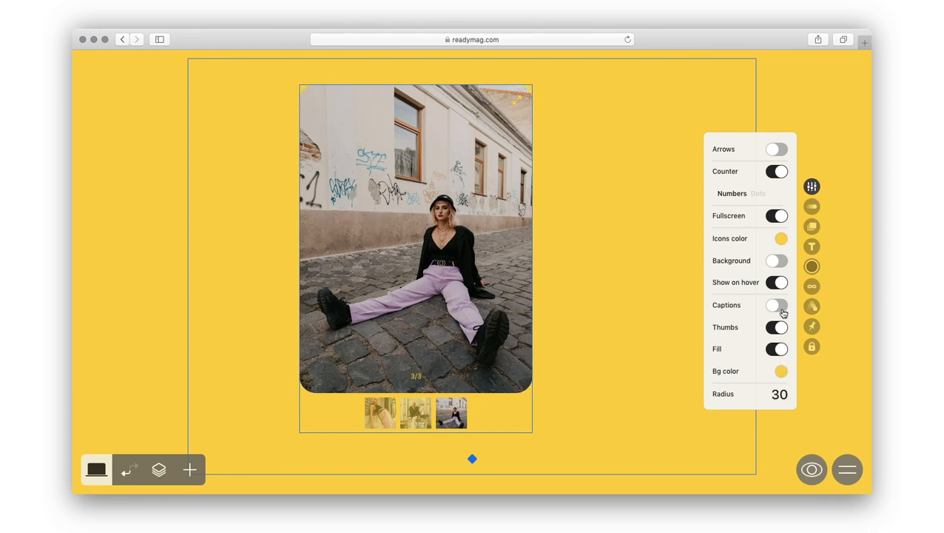
Step: Switch the slideshow to Crossfade with a crossfade time of 1, try Play on hover with a 1.5 delay, and choose Autoplay
click(812, 207)
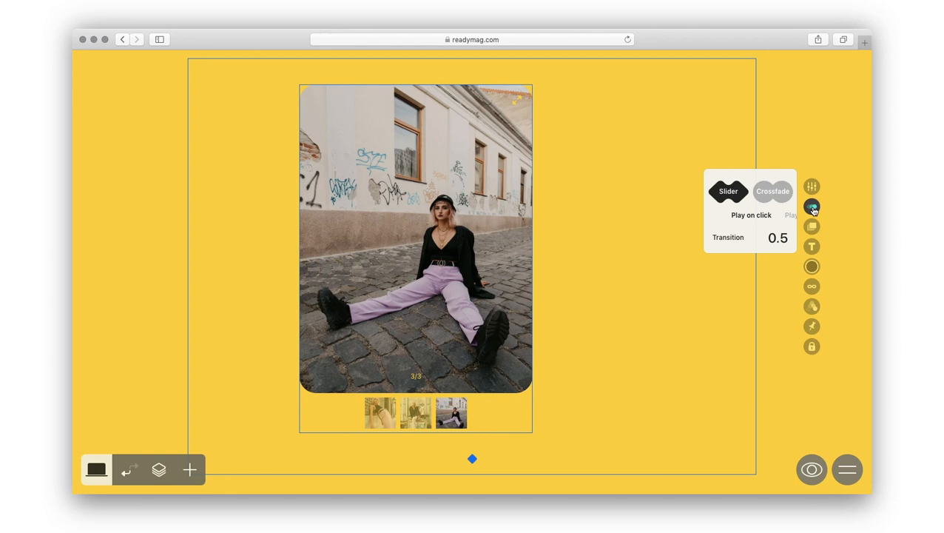
click(779, 194)
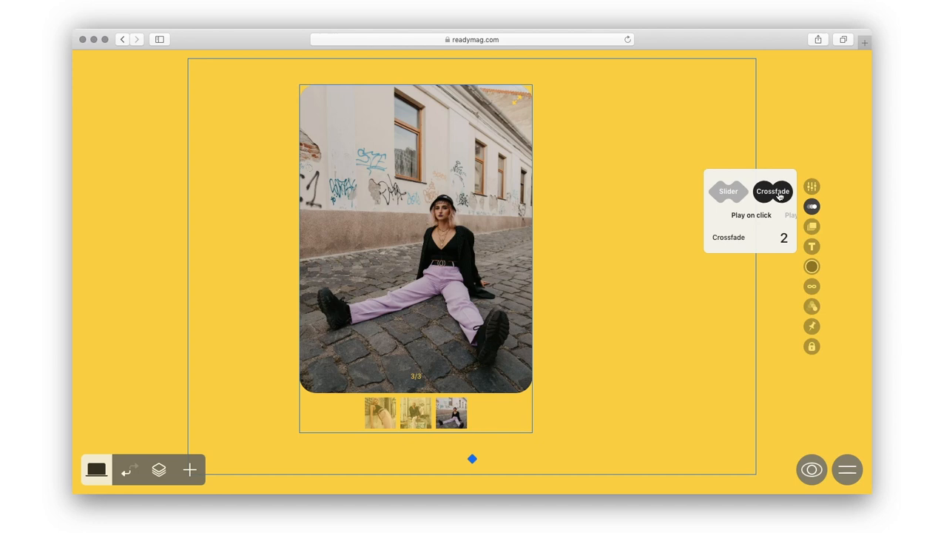
drag(782, 238, 783, 266)
click(788, 215)
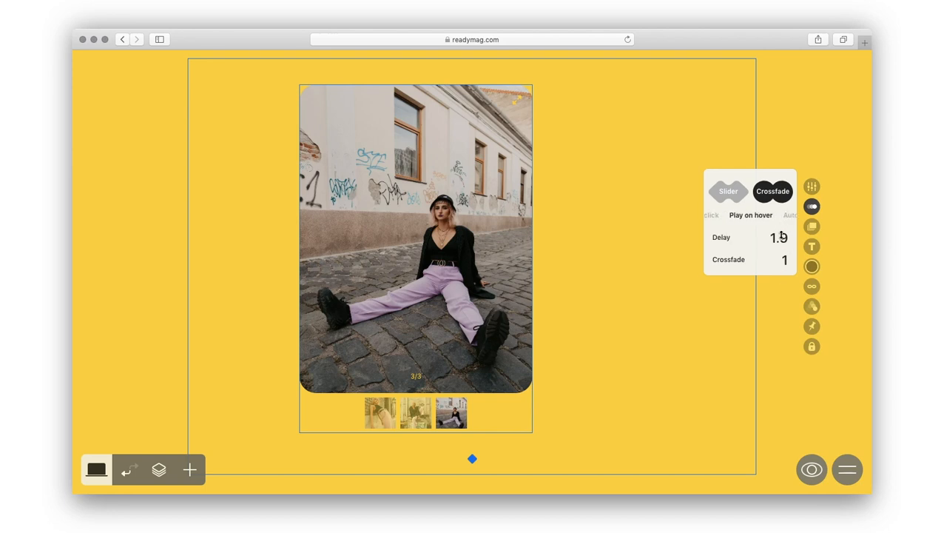
drag(782, 235, 780, 246)
click(787, 215)
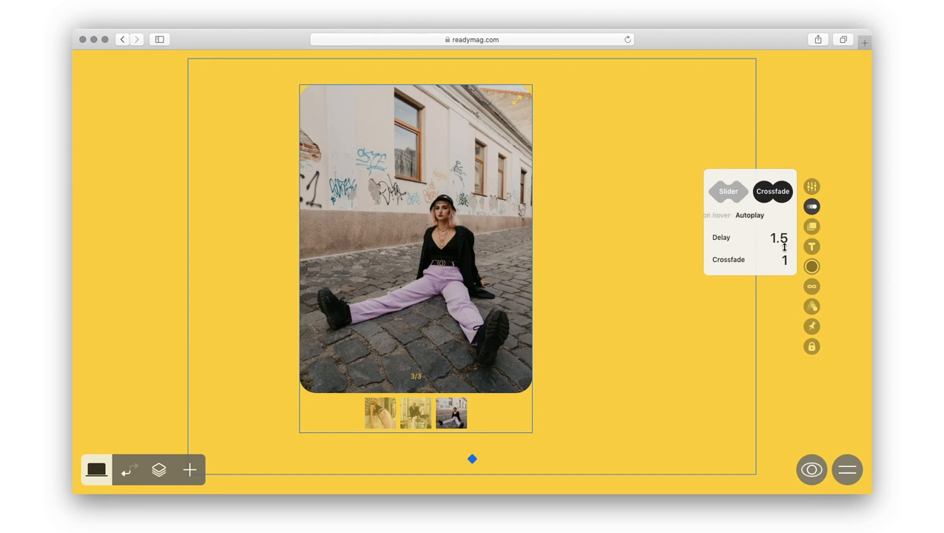
drag(785, 258, 782, 256)
Step: Deselect the slideshow and move it to the horizontal center of the page
click(664, 265)
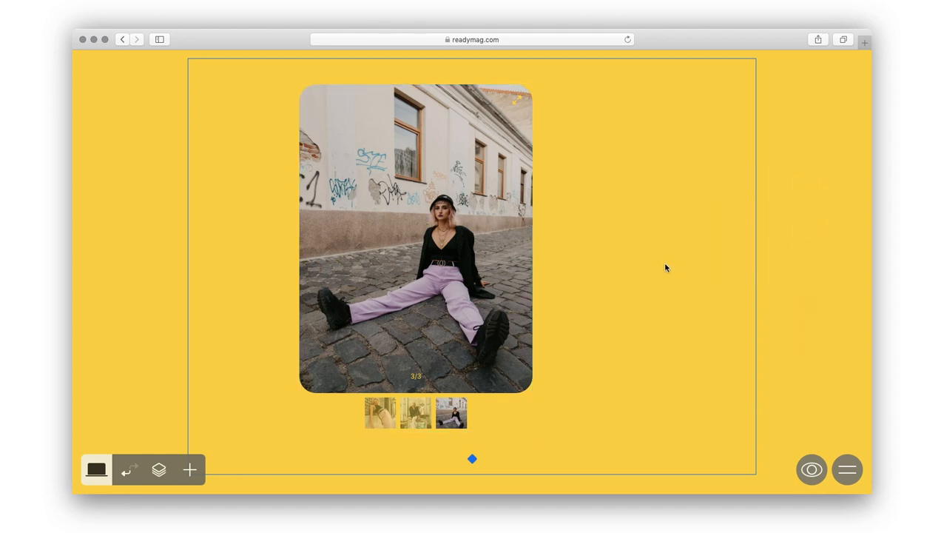
drag(466, 267, 523, 265)
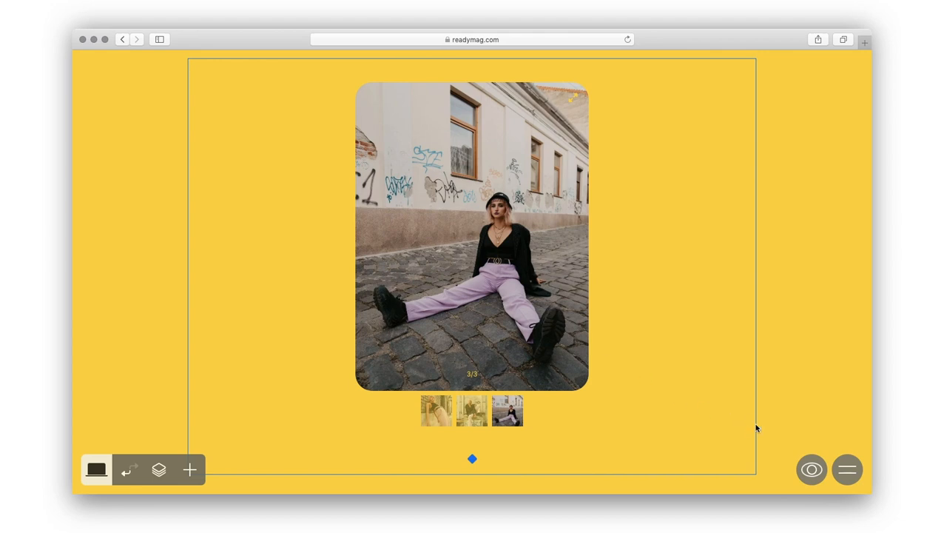
Step: Preview the page, watch the slideshow autoplay, and view it in fullscreen before returning to the normal preview
click(810, 466)
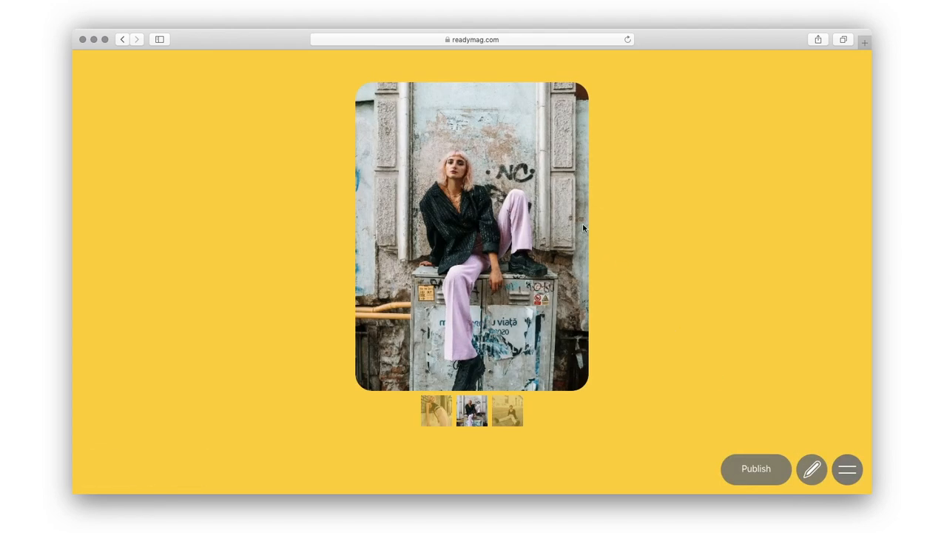
click(564, 204)
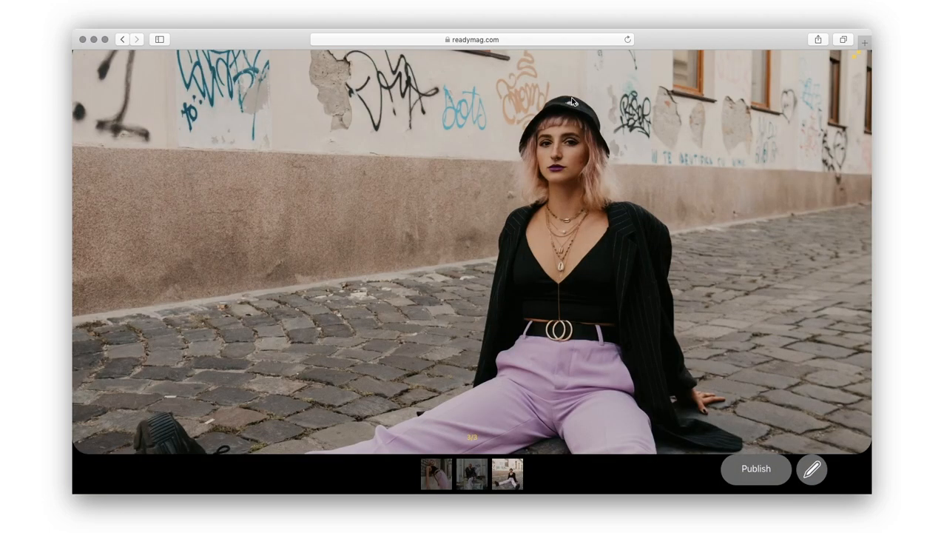
click(851, 57)
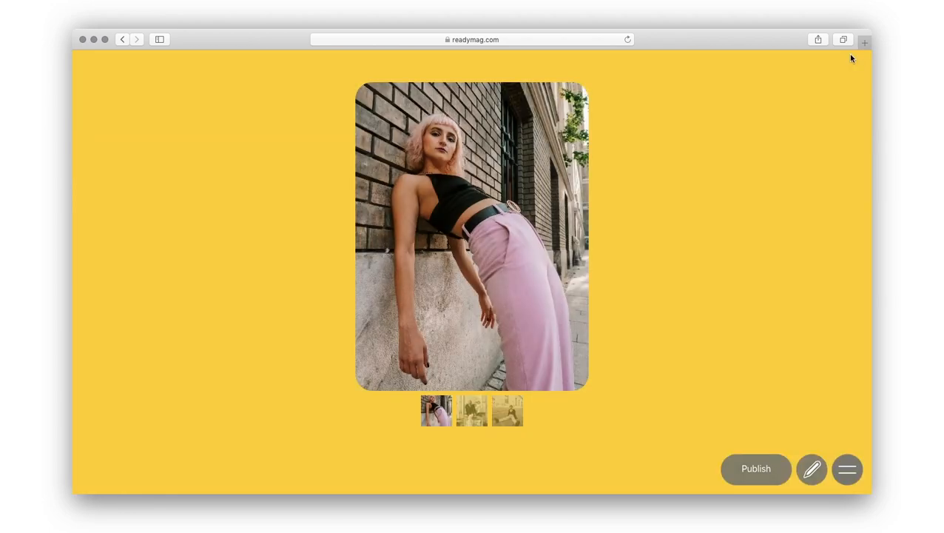